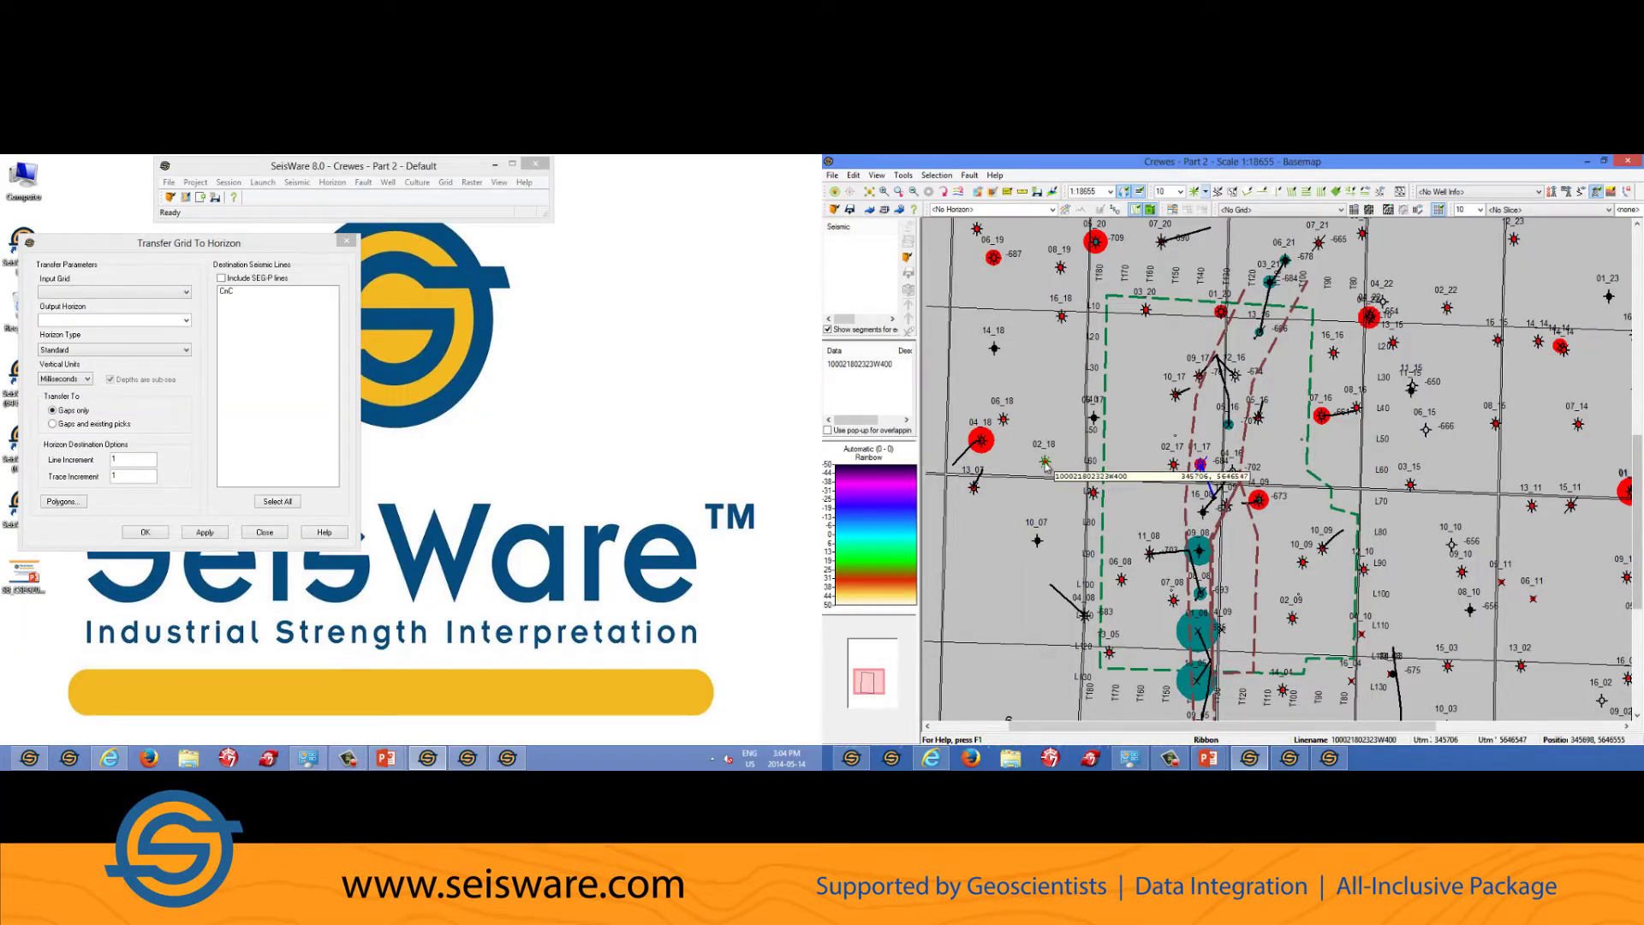
Step: Open the geoLOGIC Well Ticket report for the well near the basemap centre and scroll through it
right_click(1045, 463)
mouse_move(1089, 644)
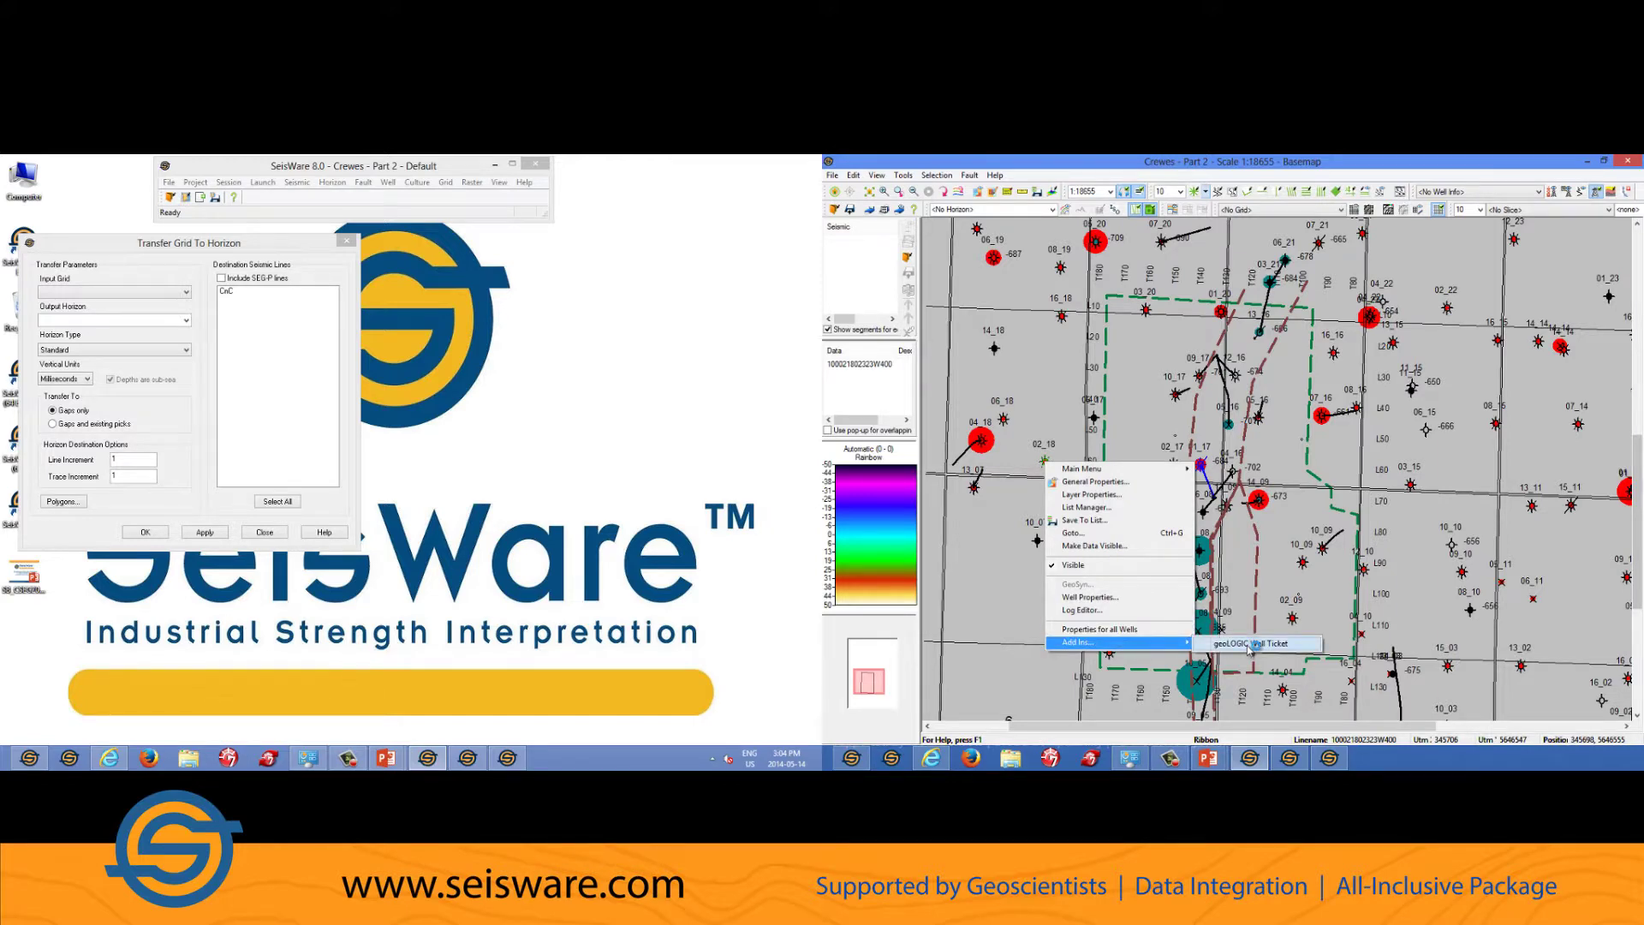
left_click(1249, 645)
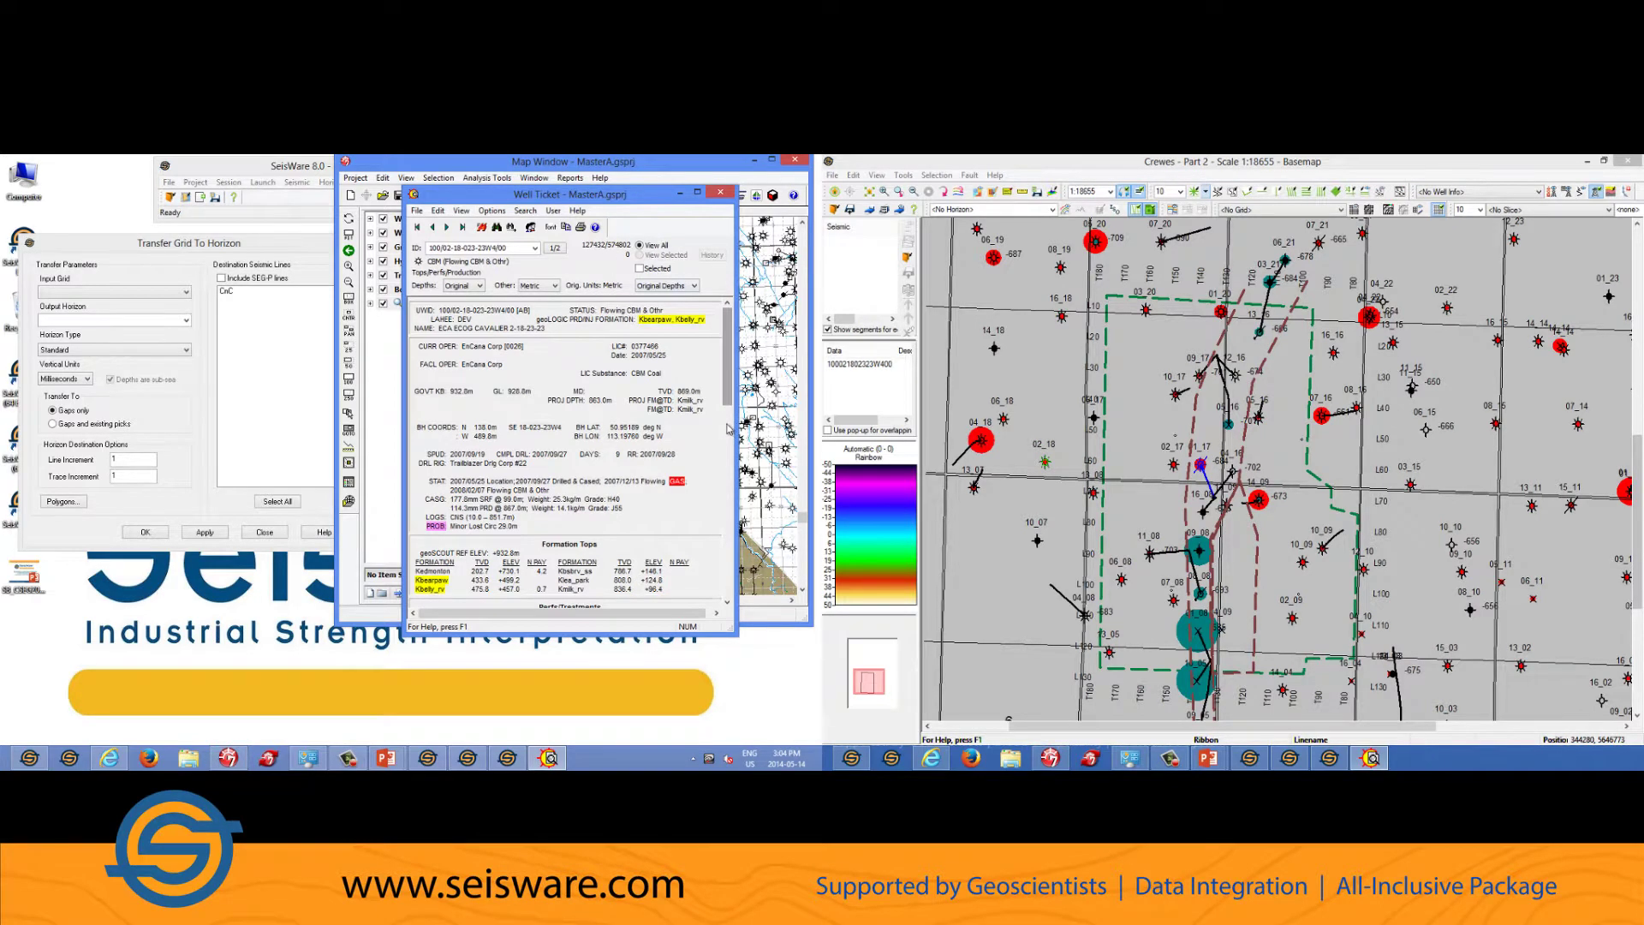
scroll(728, 377, "down", 10)
scroll(724, 393, "up", 15)
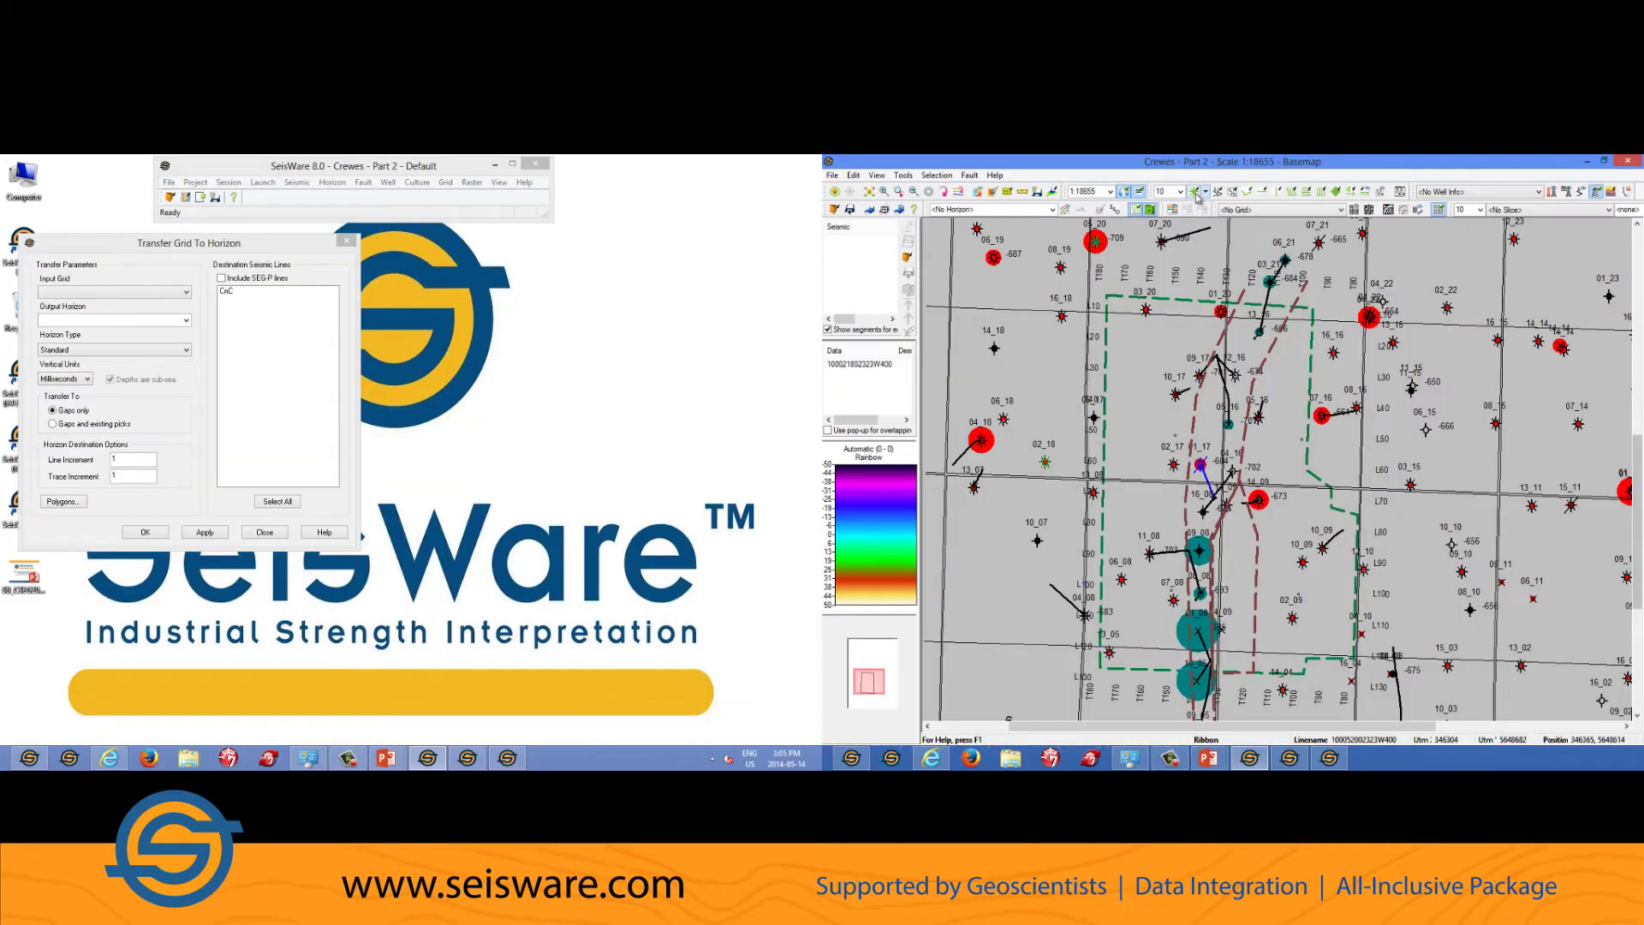
Step: Open radial line 59 of the CnC survey in a Seismic Viewer
left_click(1196, 193)
left_click(1300, 472)
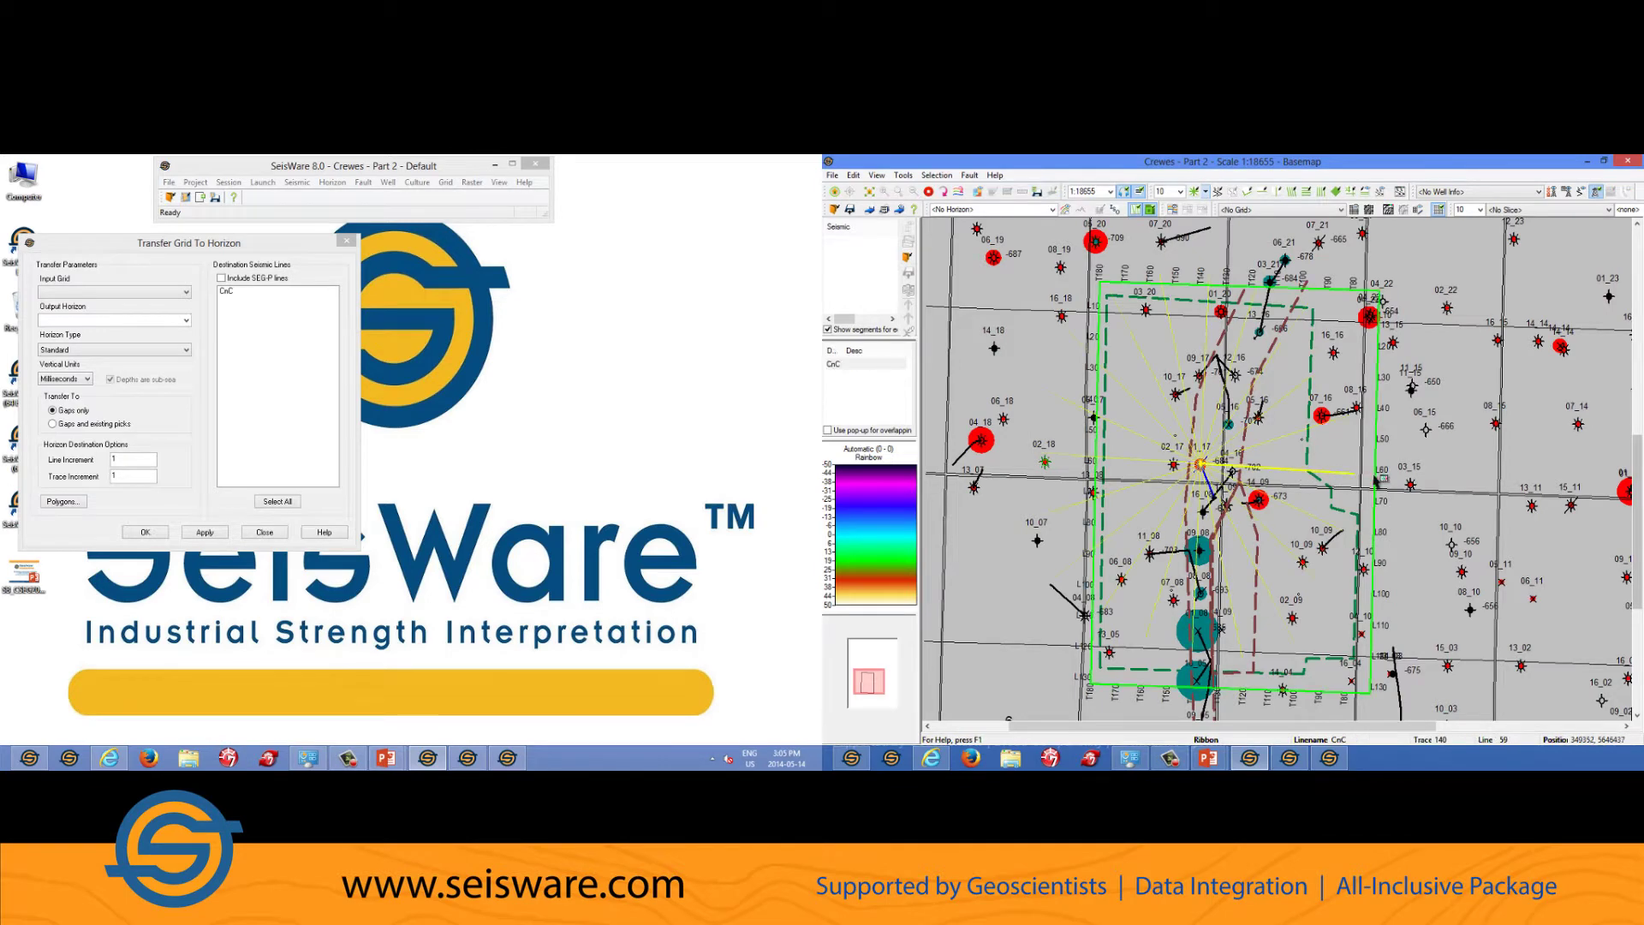
left_click(1419, 478)
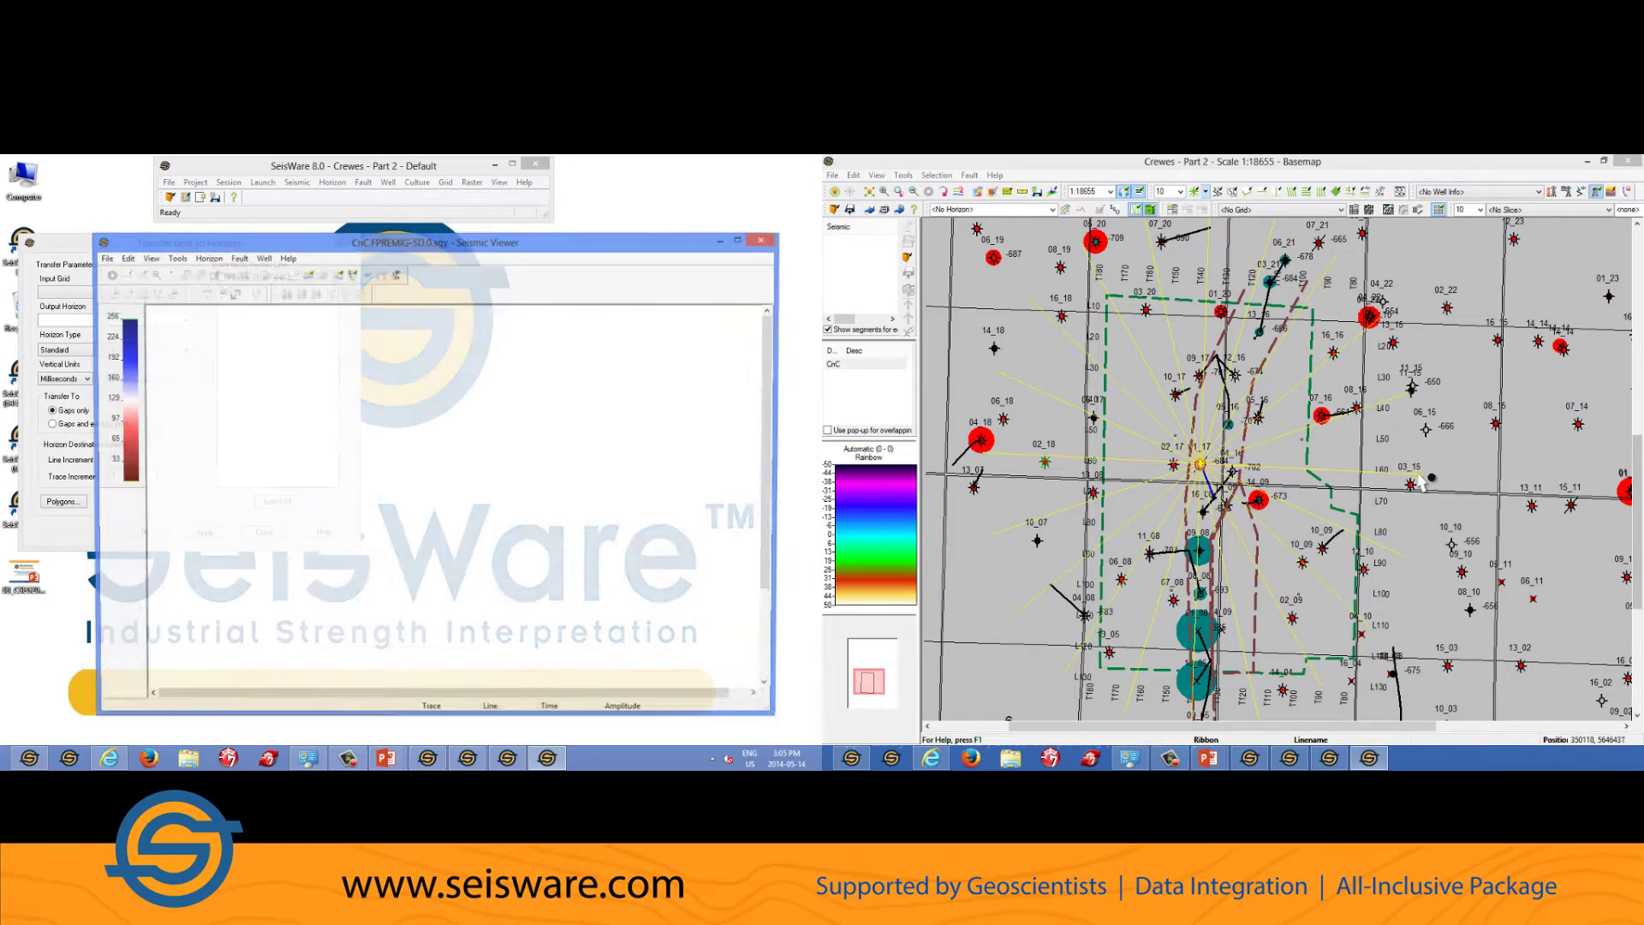
Step: Snap the Seismic Viewer to the left half and bring up Pick Horizons for 340_PEK in Auto Pick mode
key("super+Left")
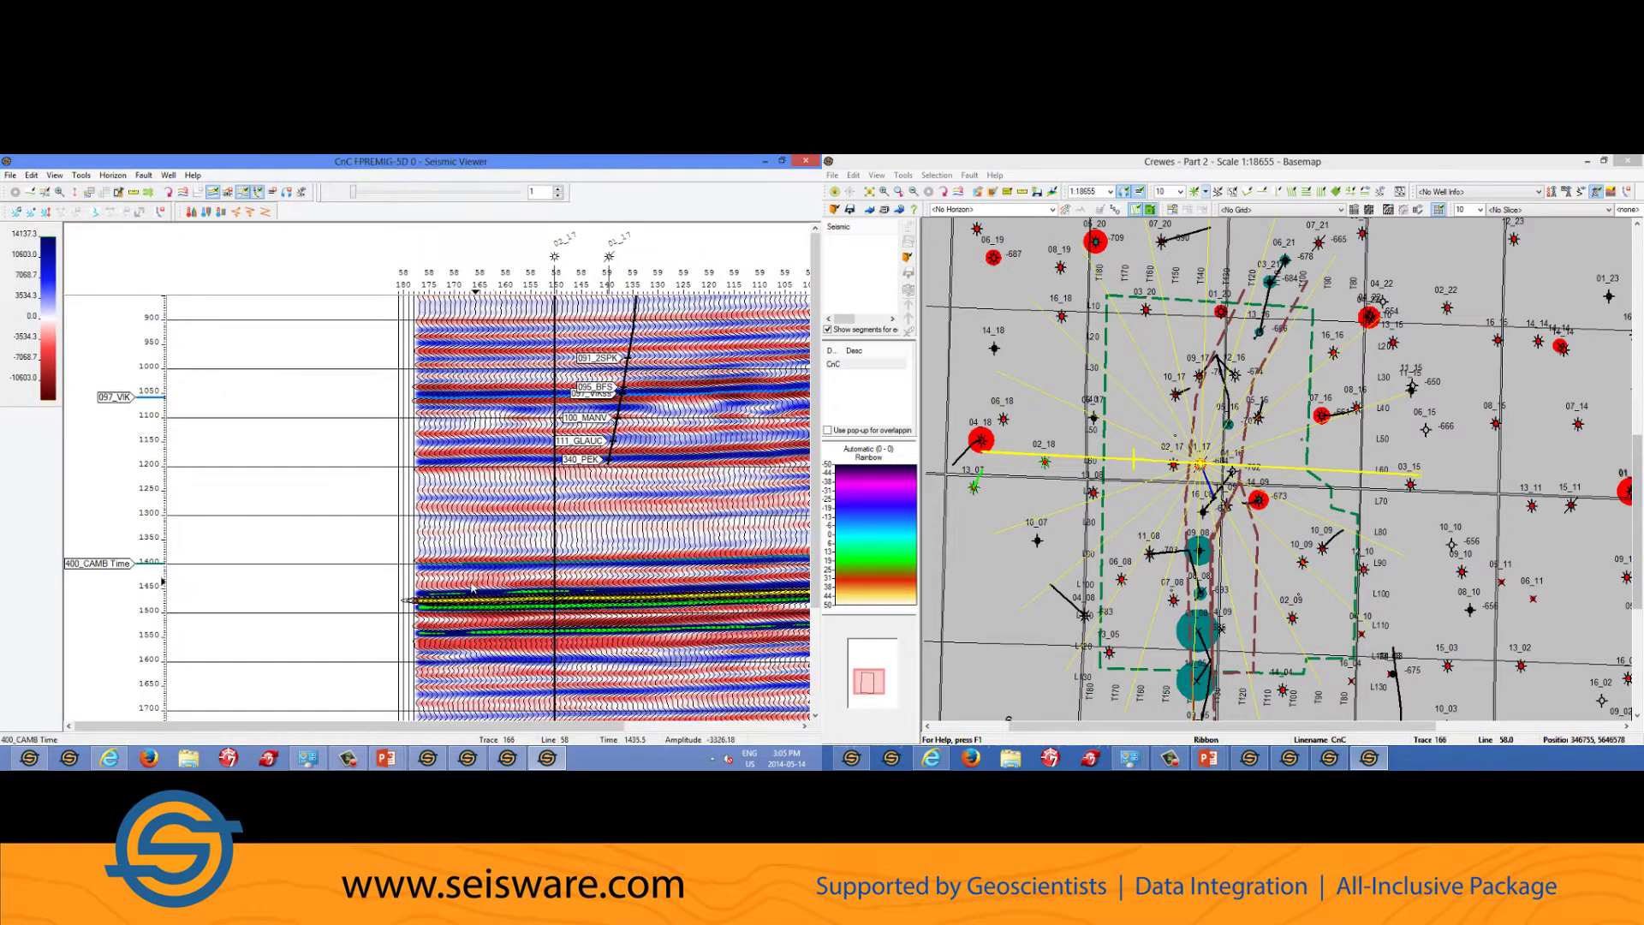
left_click_drag(460, 726, 551, 727)
key("h")
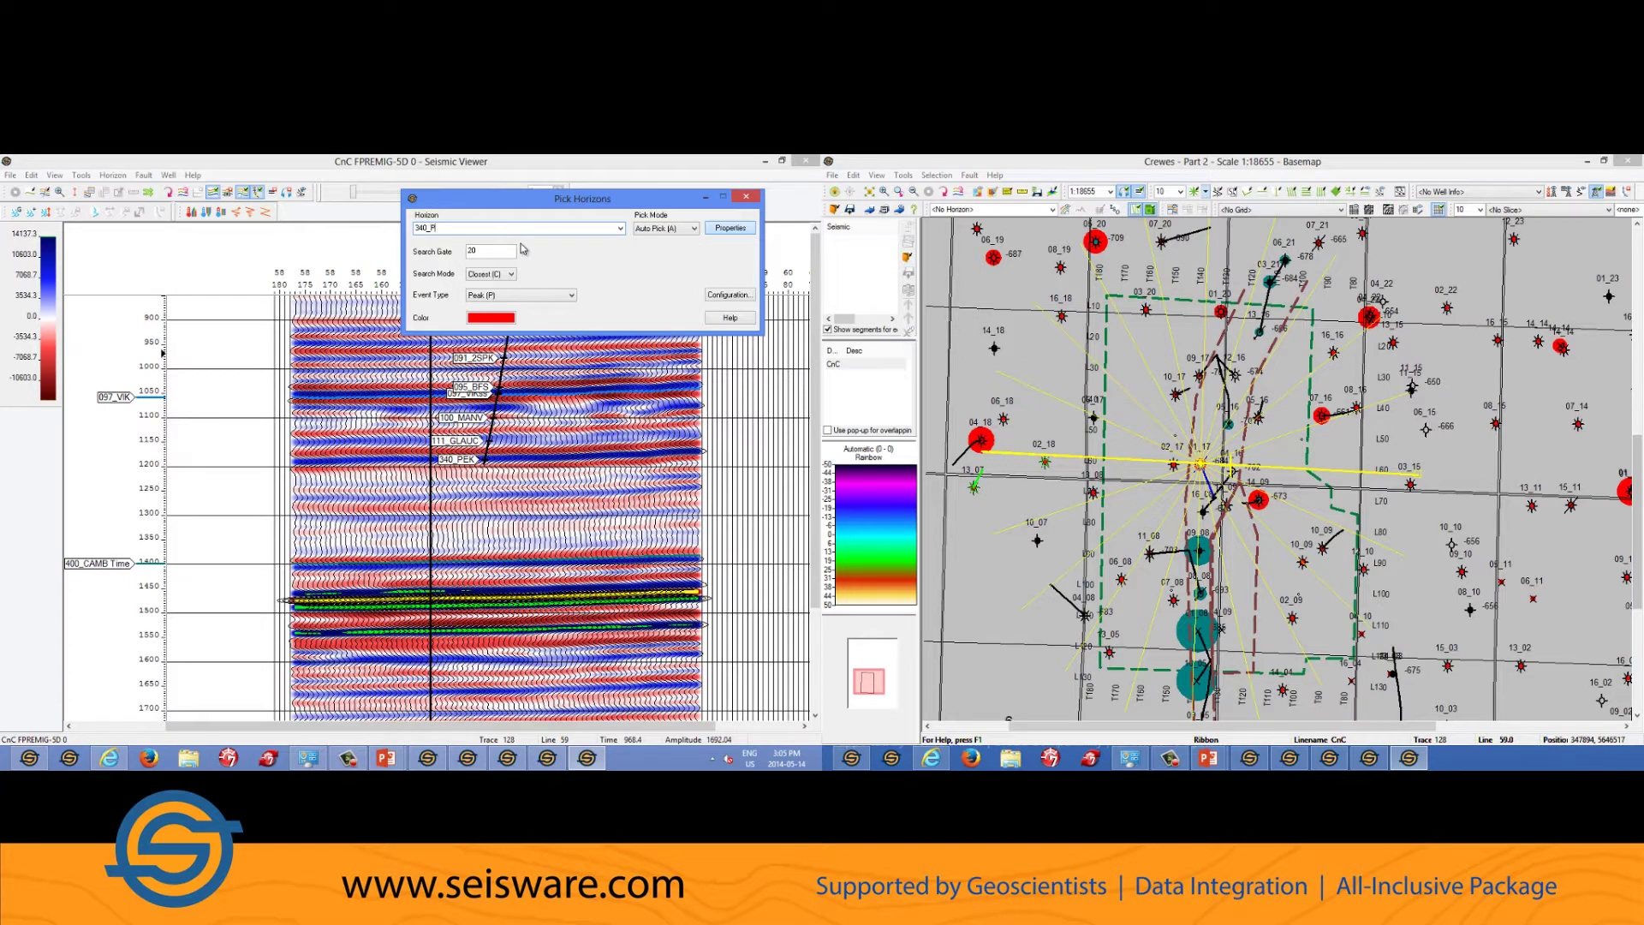
Step: Auto-pick 340_PEK on successive radial CnC lines, then close the Seismic Viewer
left_click(485, 463)
key("Page_Down")
left_click(486, 462)
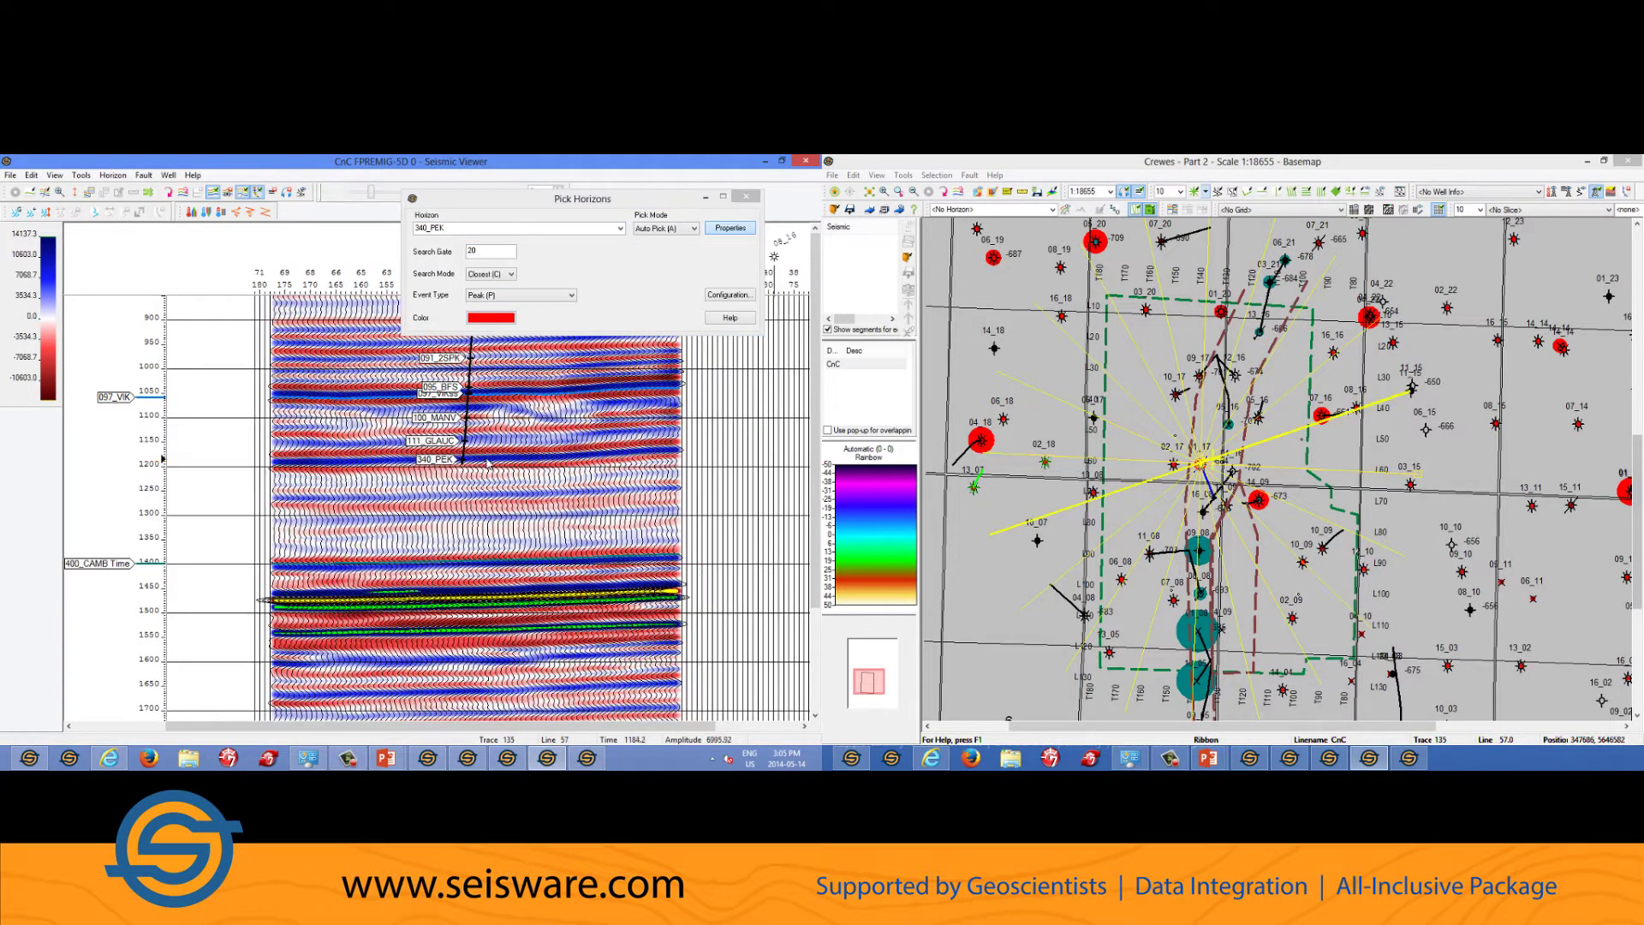
key("Page_Down")
left_click(394, 463)
key("Page_Down")
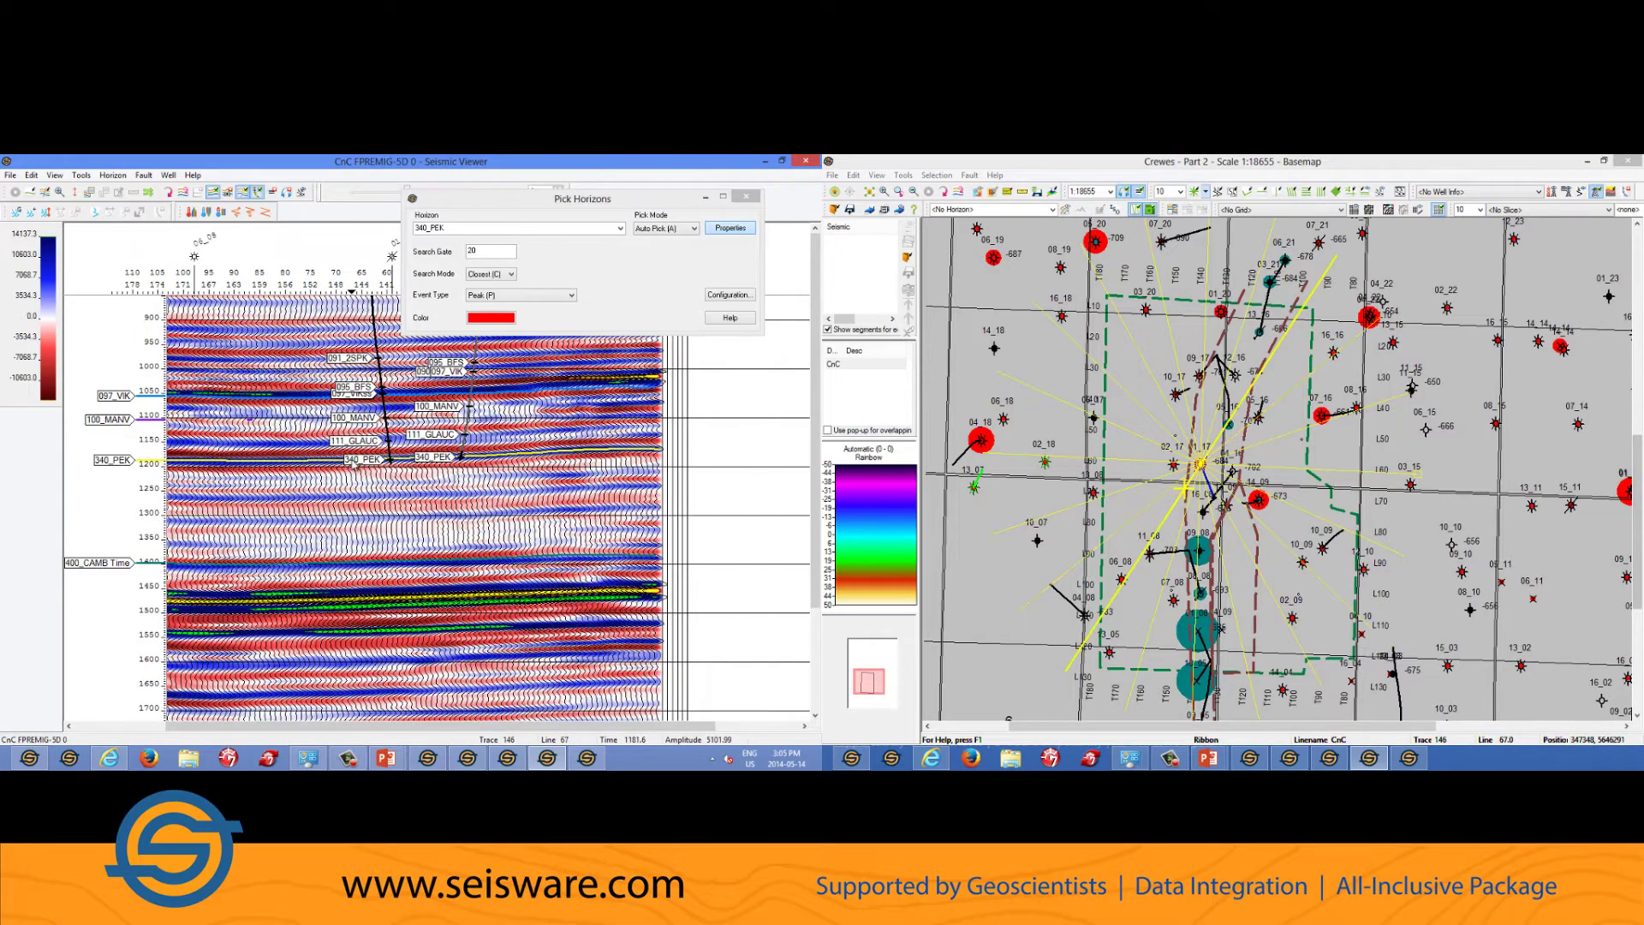
scroll(356, 466, "down", 4)
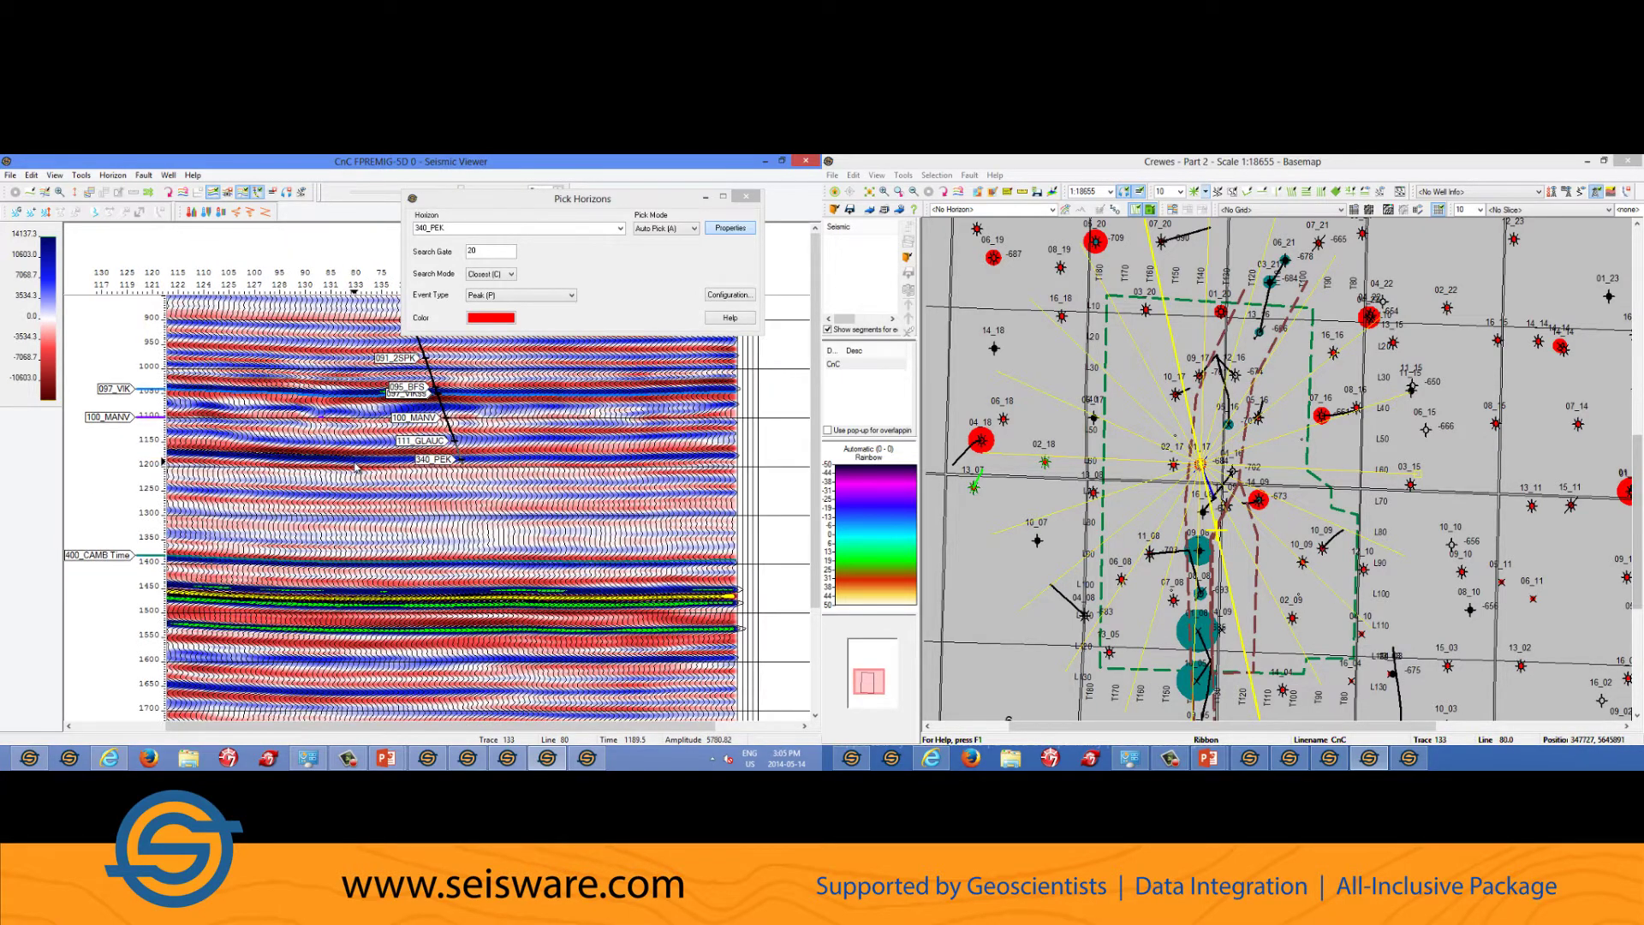
scroll(357, 466, "up", 3)
left_click(358, 463)
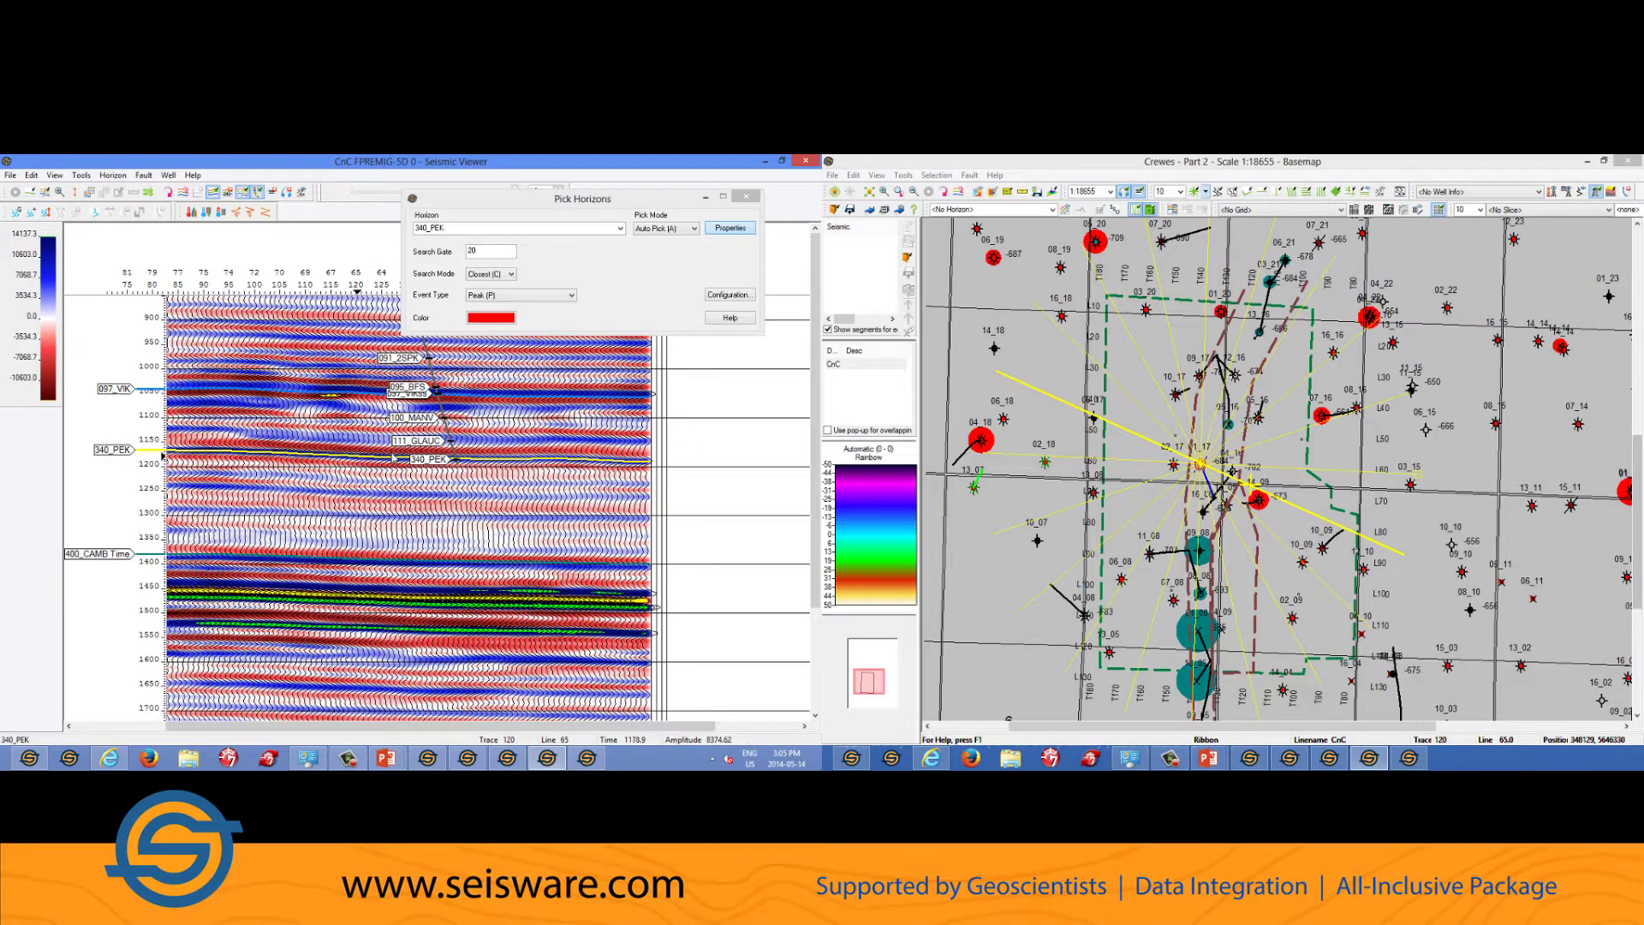
left_click(806, 162)
Step: Display the 340_PEK picks on the basemap and close the horizon picking settings
left_click(992, 209)
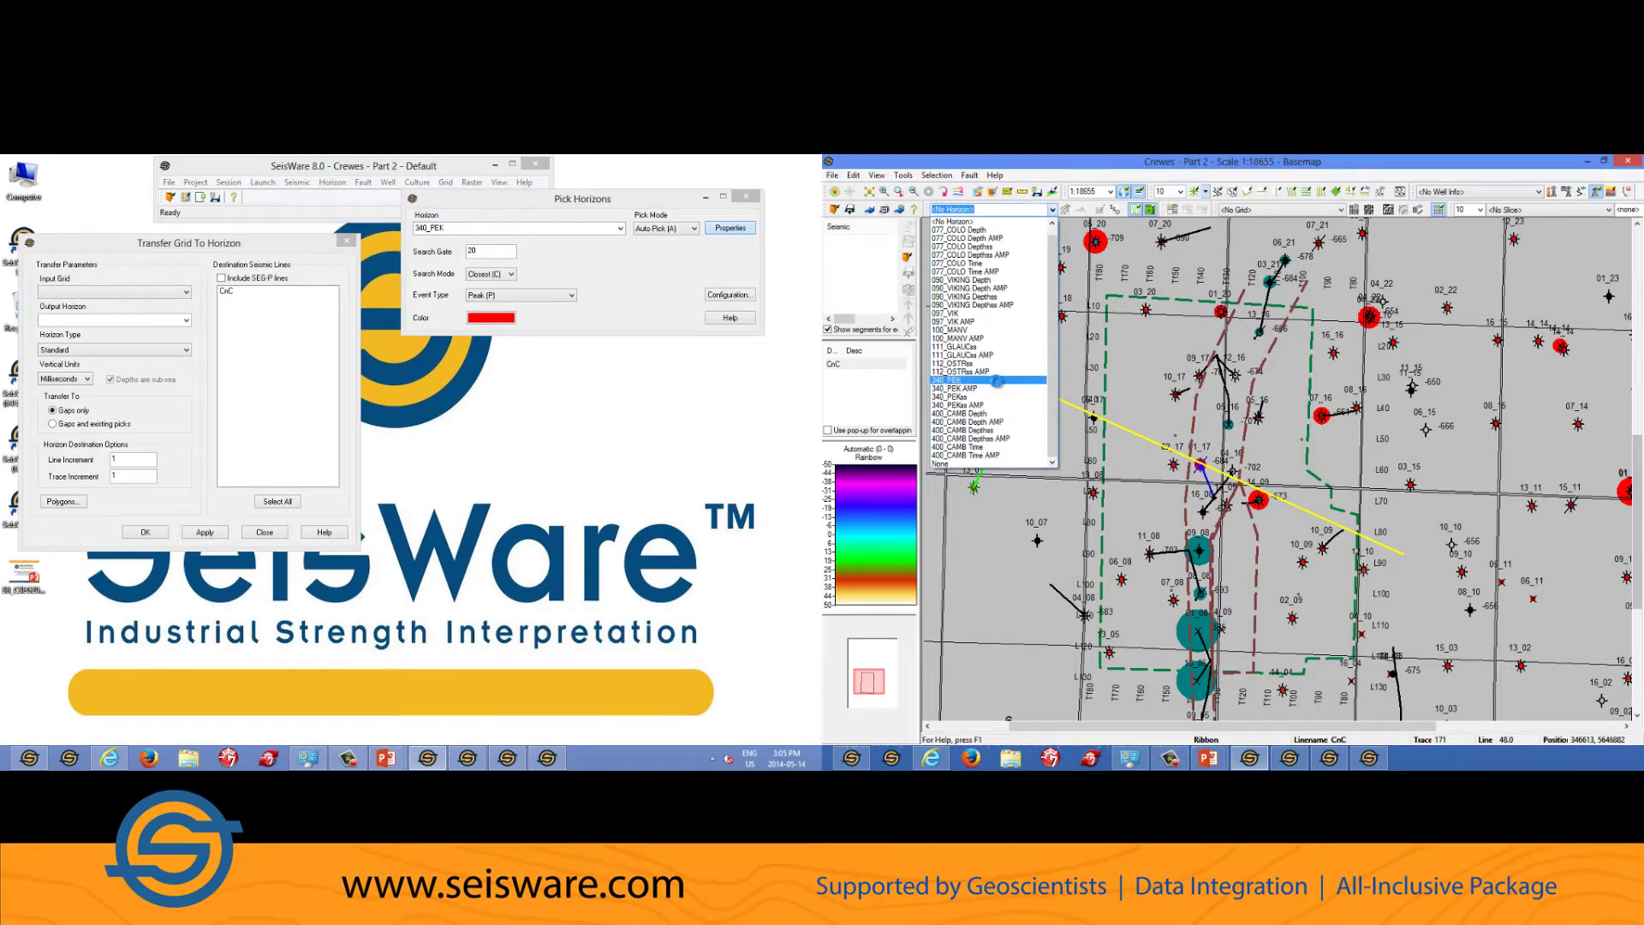
left_click(997, 381)
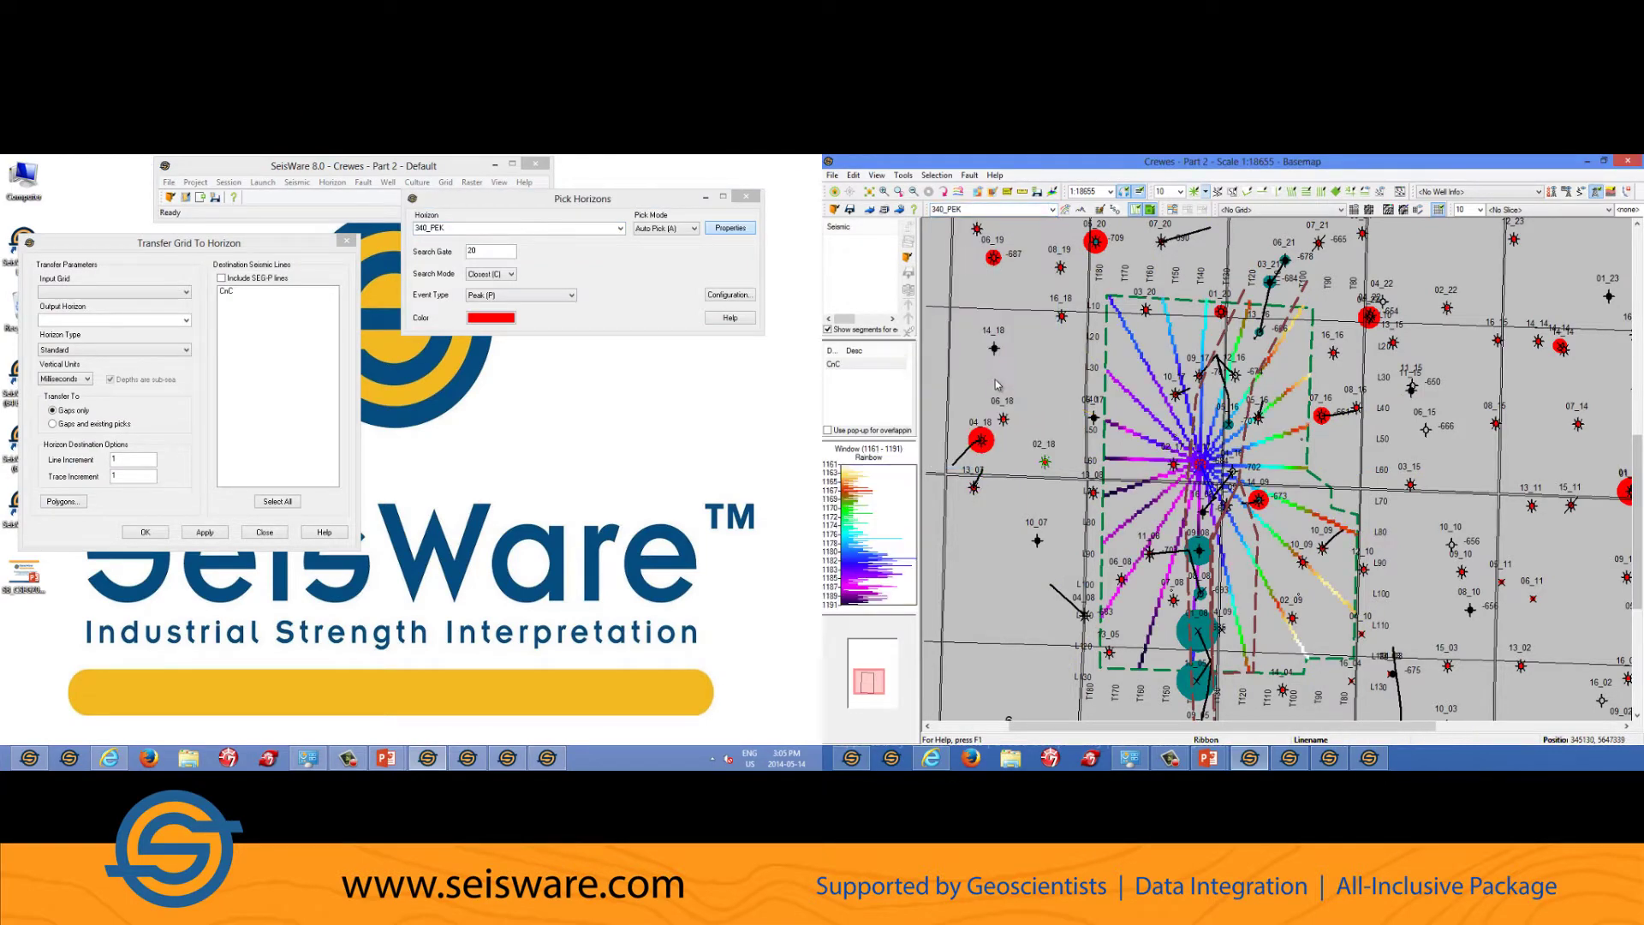
left_click(747, 200)
Step: Open CnC inline 18 in a viewer, move to line 20, and reopen 340_PEK picking
left_click(1265, 195)
left_click(1242, 341)
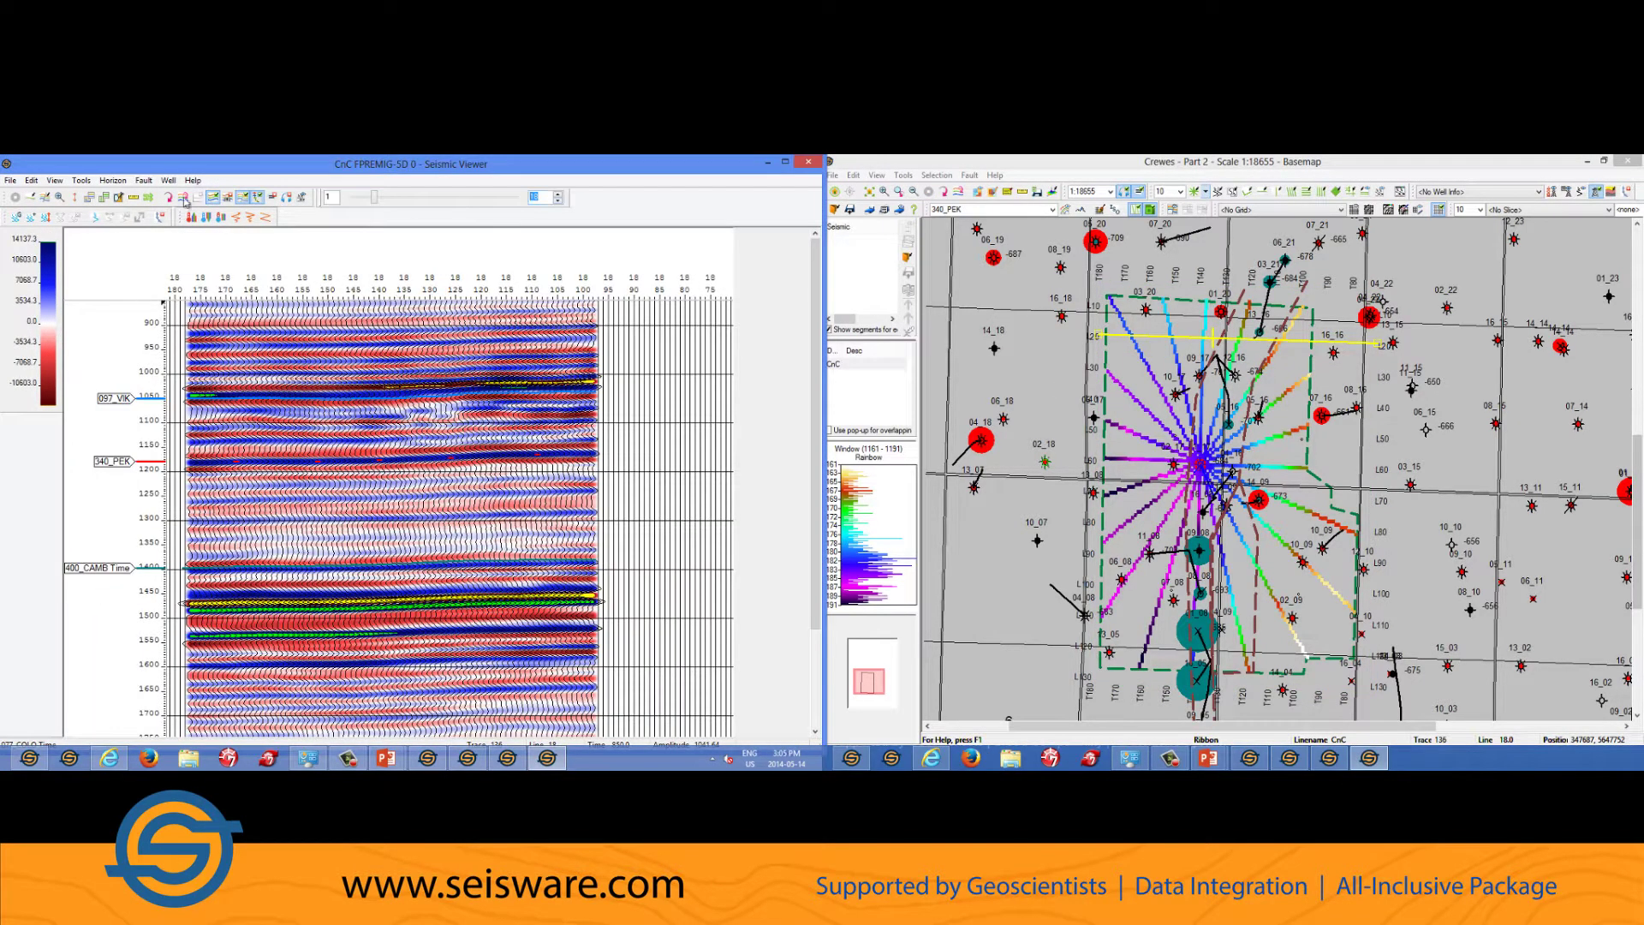
left_click(330, 199)
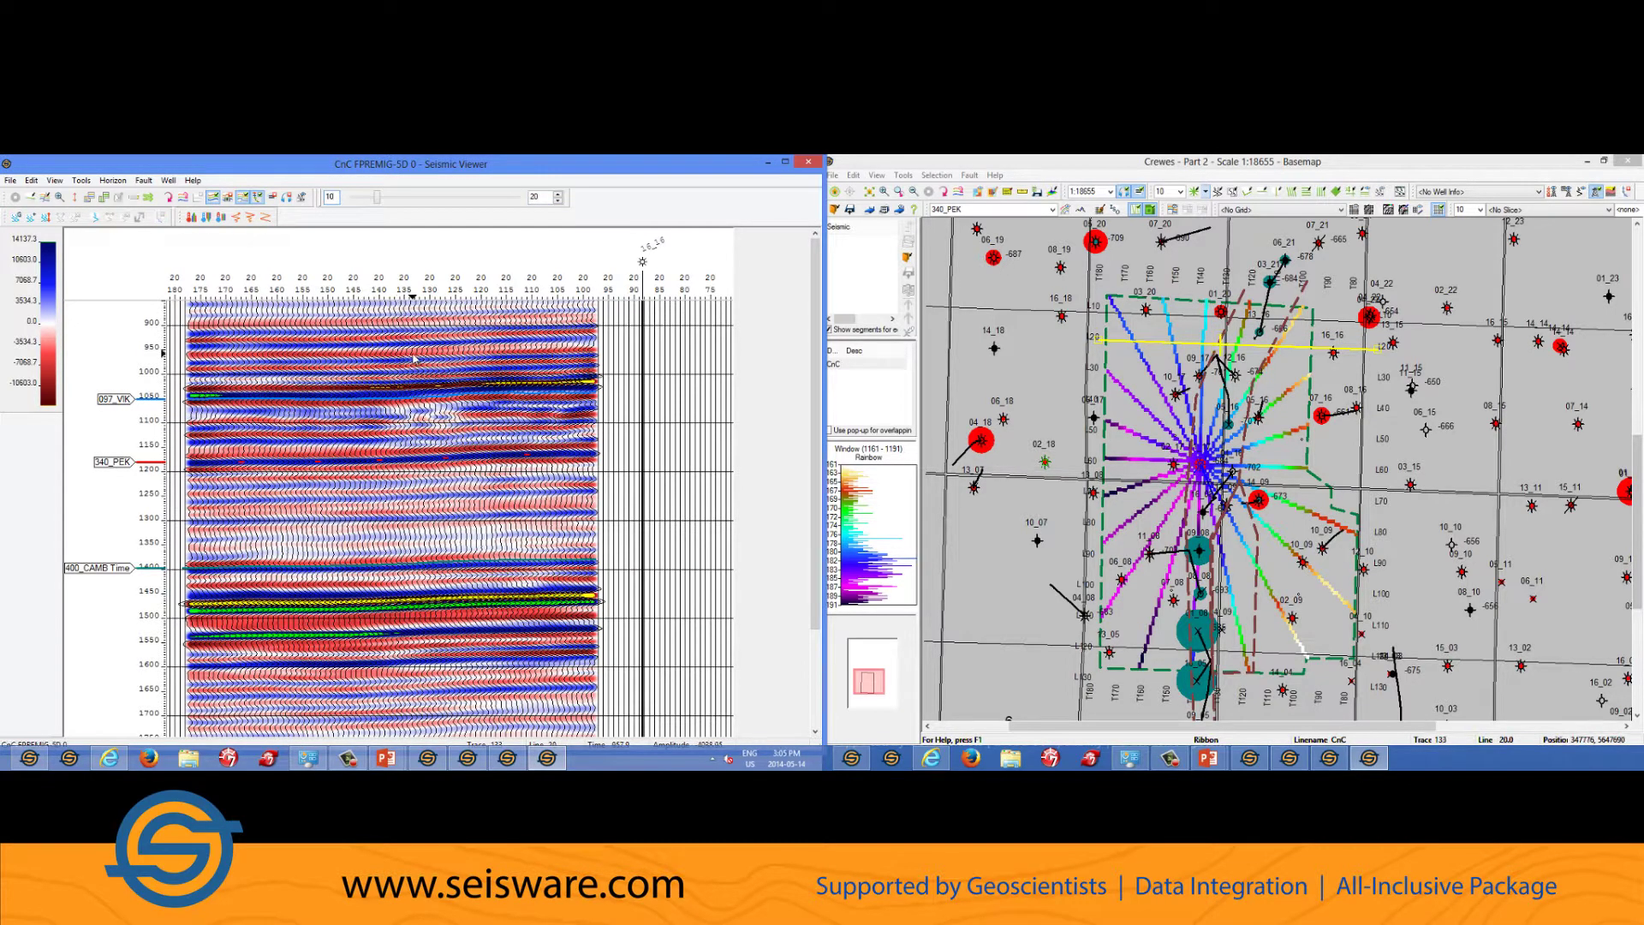
key("h")
Step: Auto-pick 340_PEK on parallel lines 20 through 120 in steps of 10, then close Pick Horizons and the viewer
left_click(412, 464)
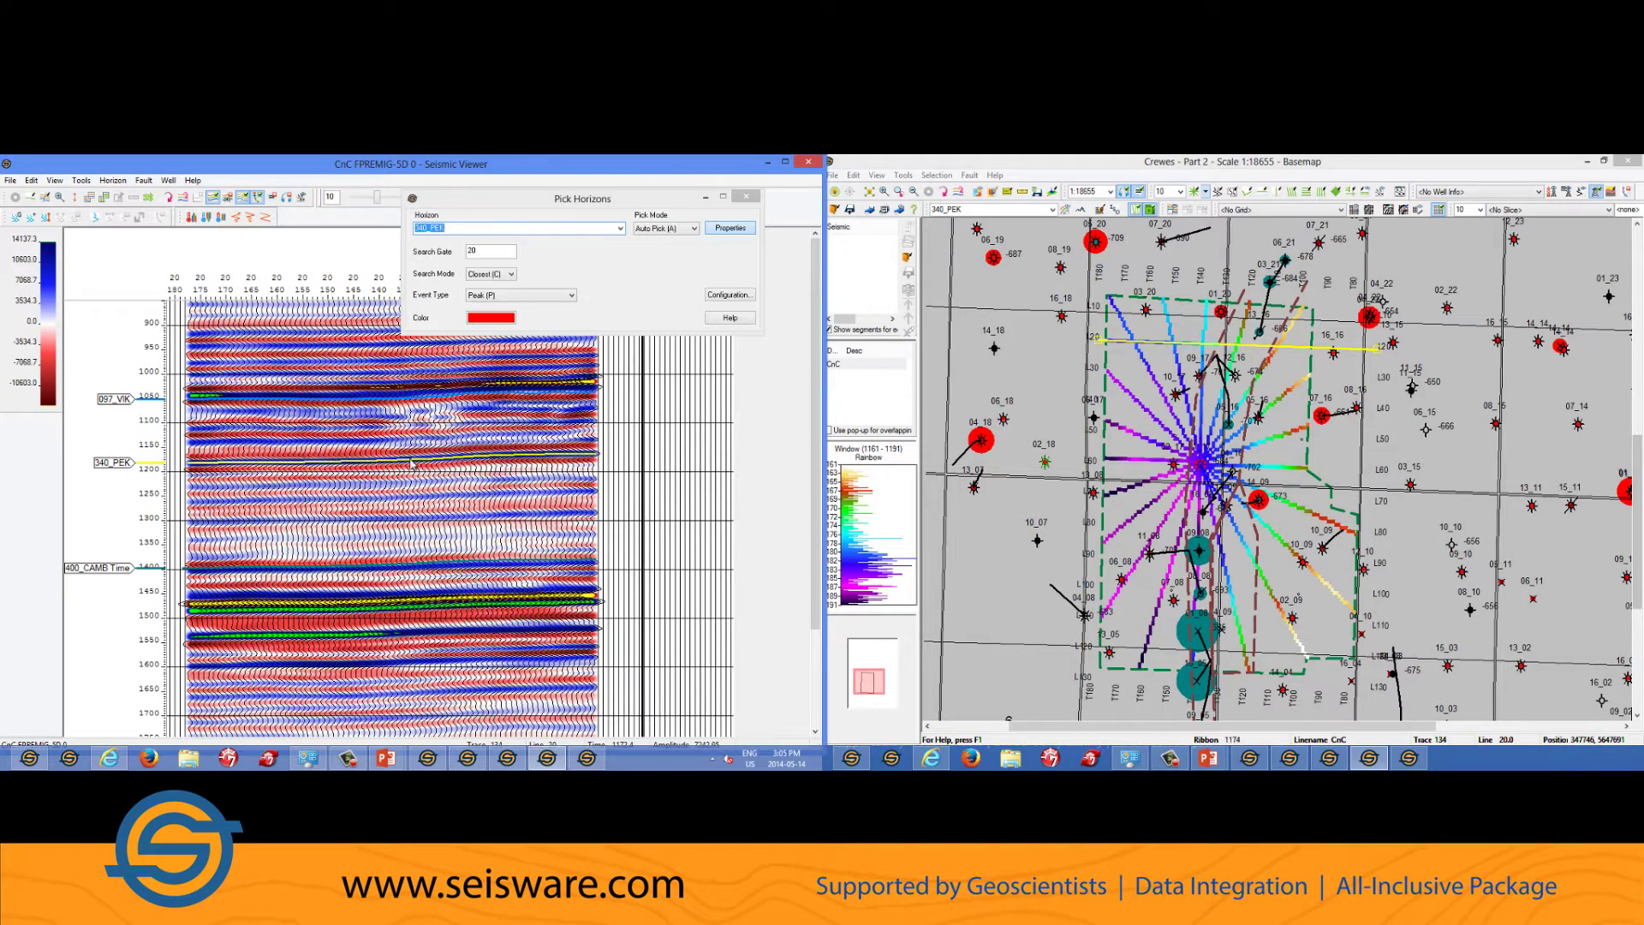
key("Right")
left_click(481, 463)
key("Right")
left_click(403, 463)
key("Right")
left_click(403, 463)
key("Right")
left_click(403, 463)
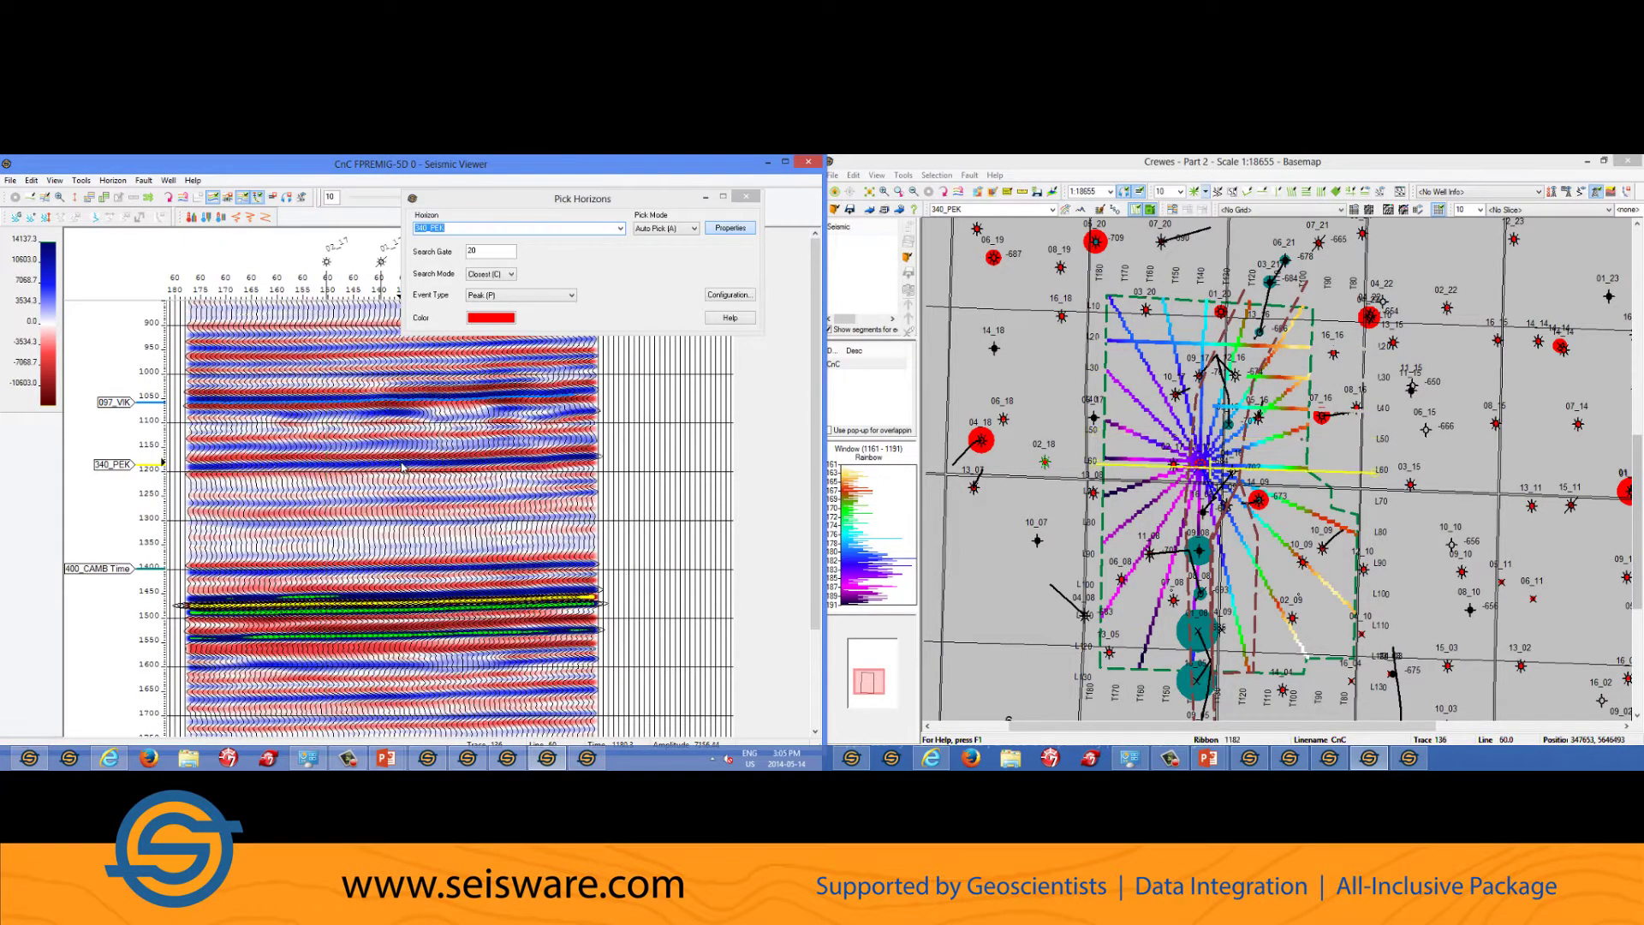
key("Right")
left_click(403, 463)
key("Right")
left_click(402, 464)
key("Right")
left_click(401, 464)
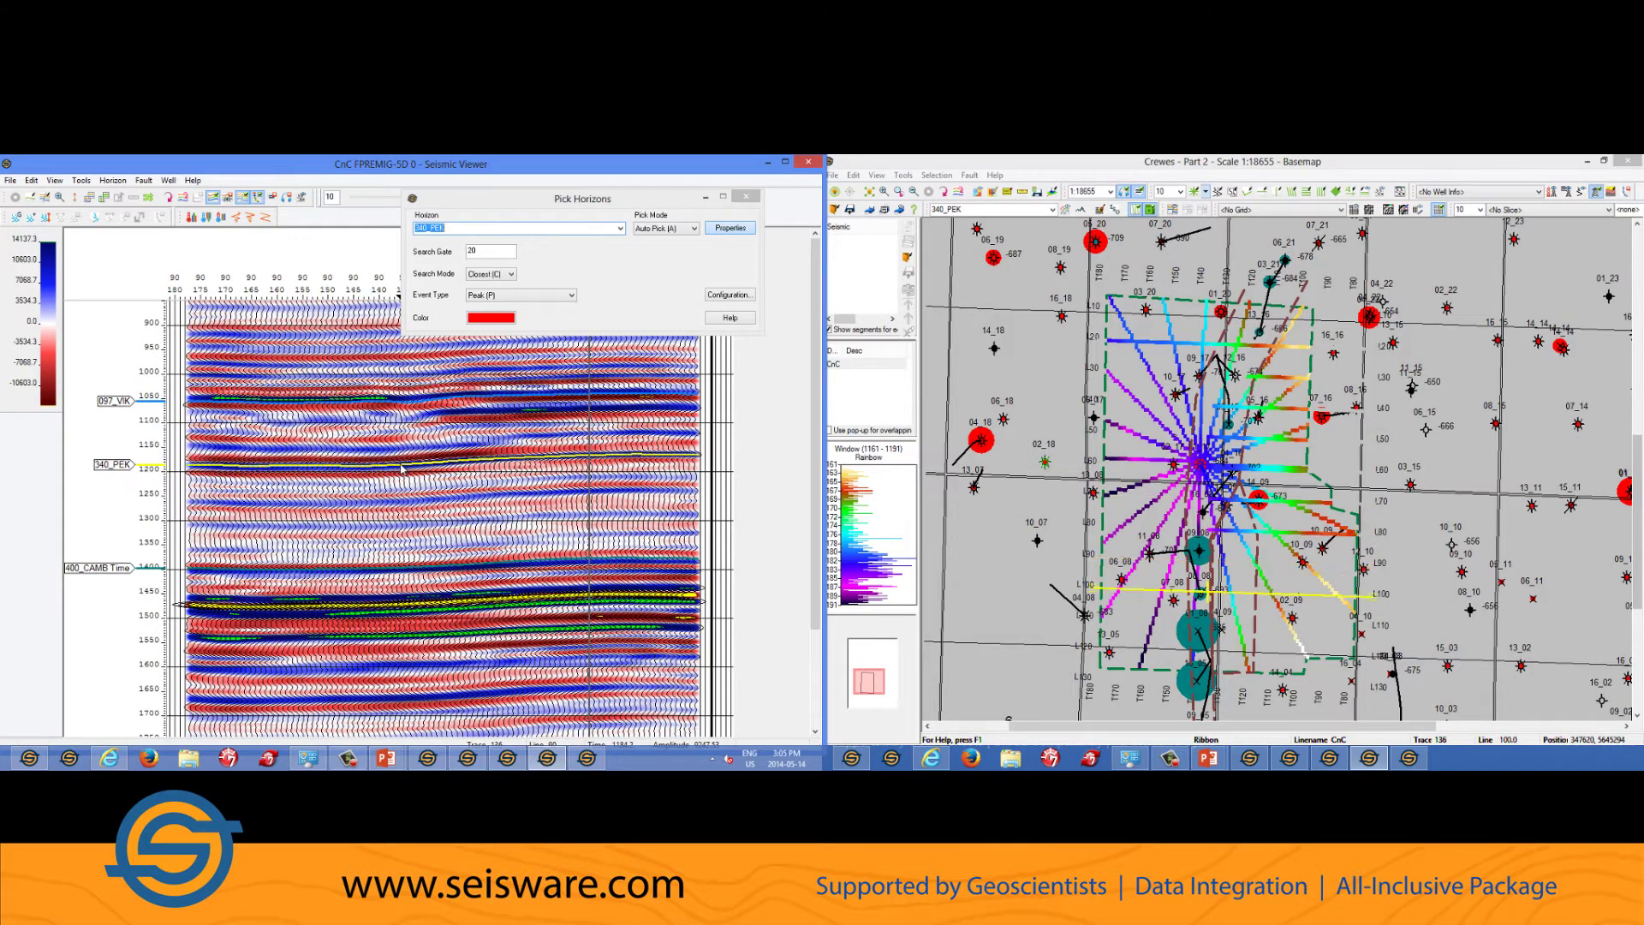
key("Page_Down")
left_click(402, 465)
key("Page_Down")
left_click(401, 465)
key("Page_Down")
left_click(402, 465)
key("Page_Down")
key("Page_Up")
left_click(744, 199)
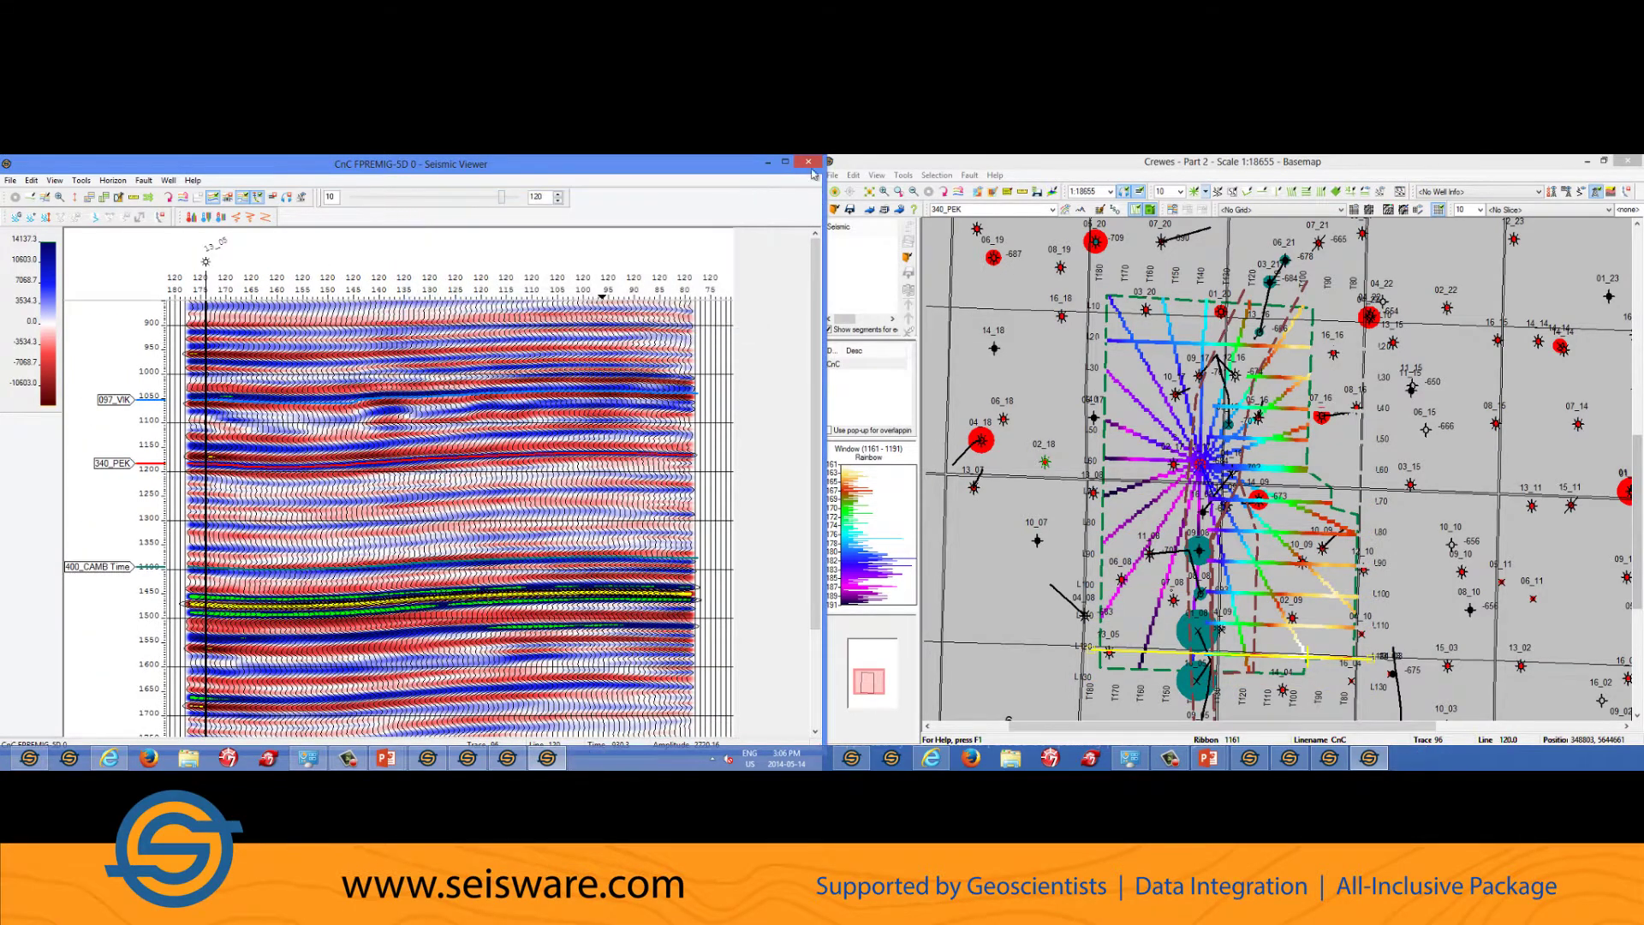
left_click(810, 162)
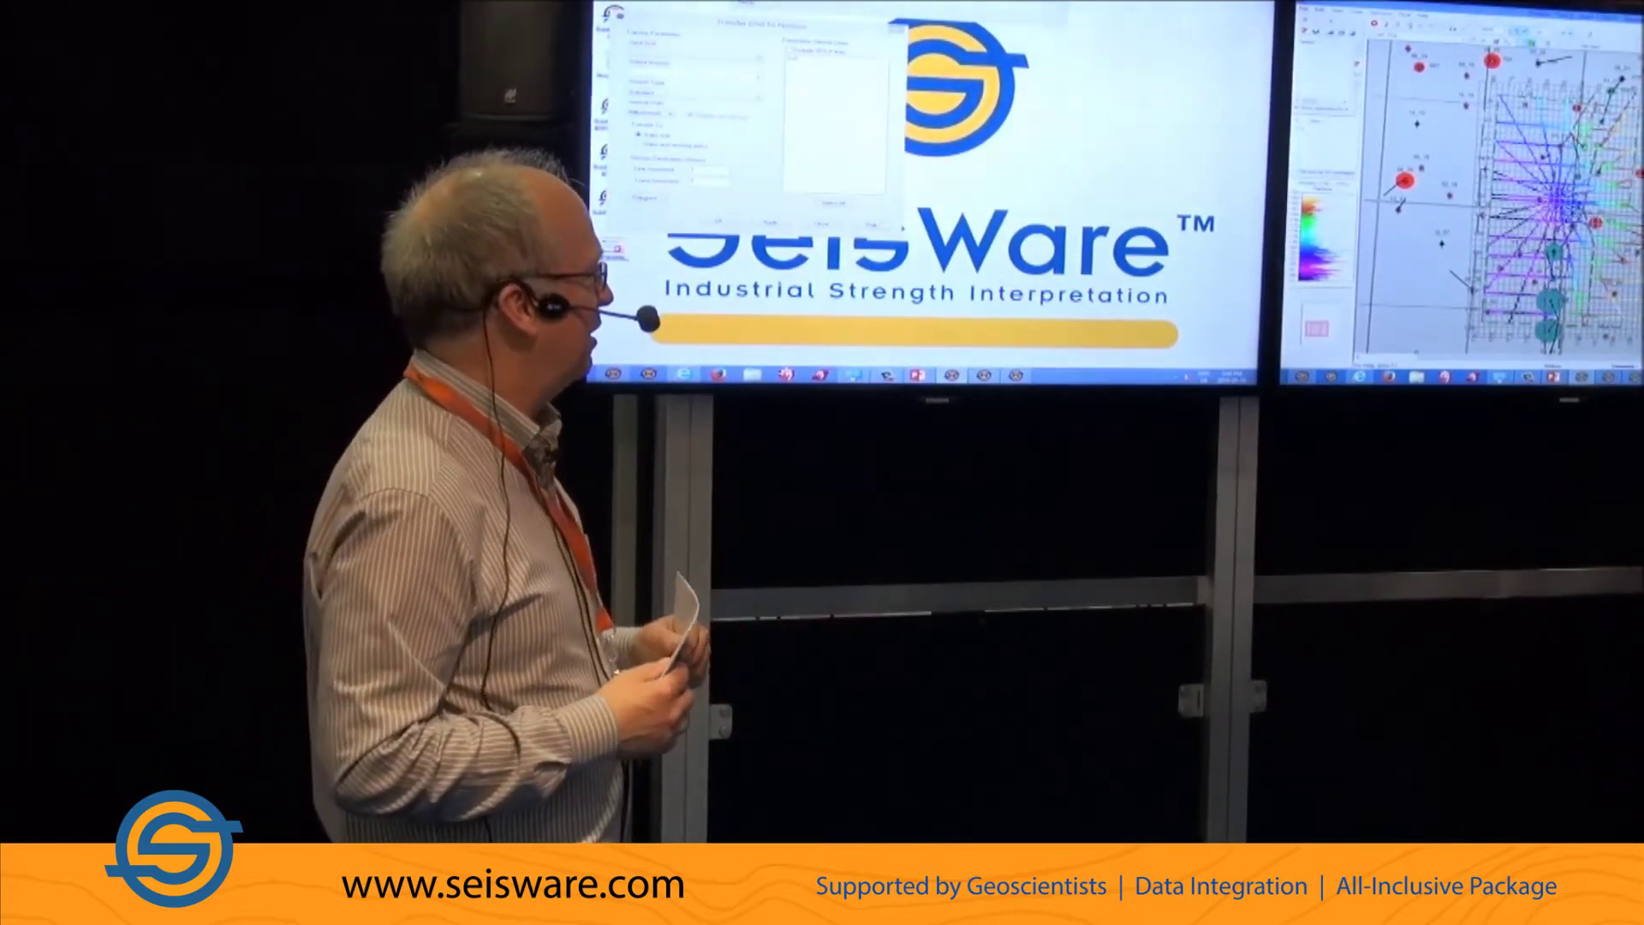
Step: Dismiss the prompt so gridding of the 340_PEK picks completes
key("Return")
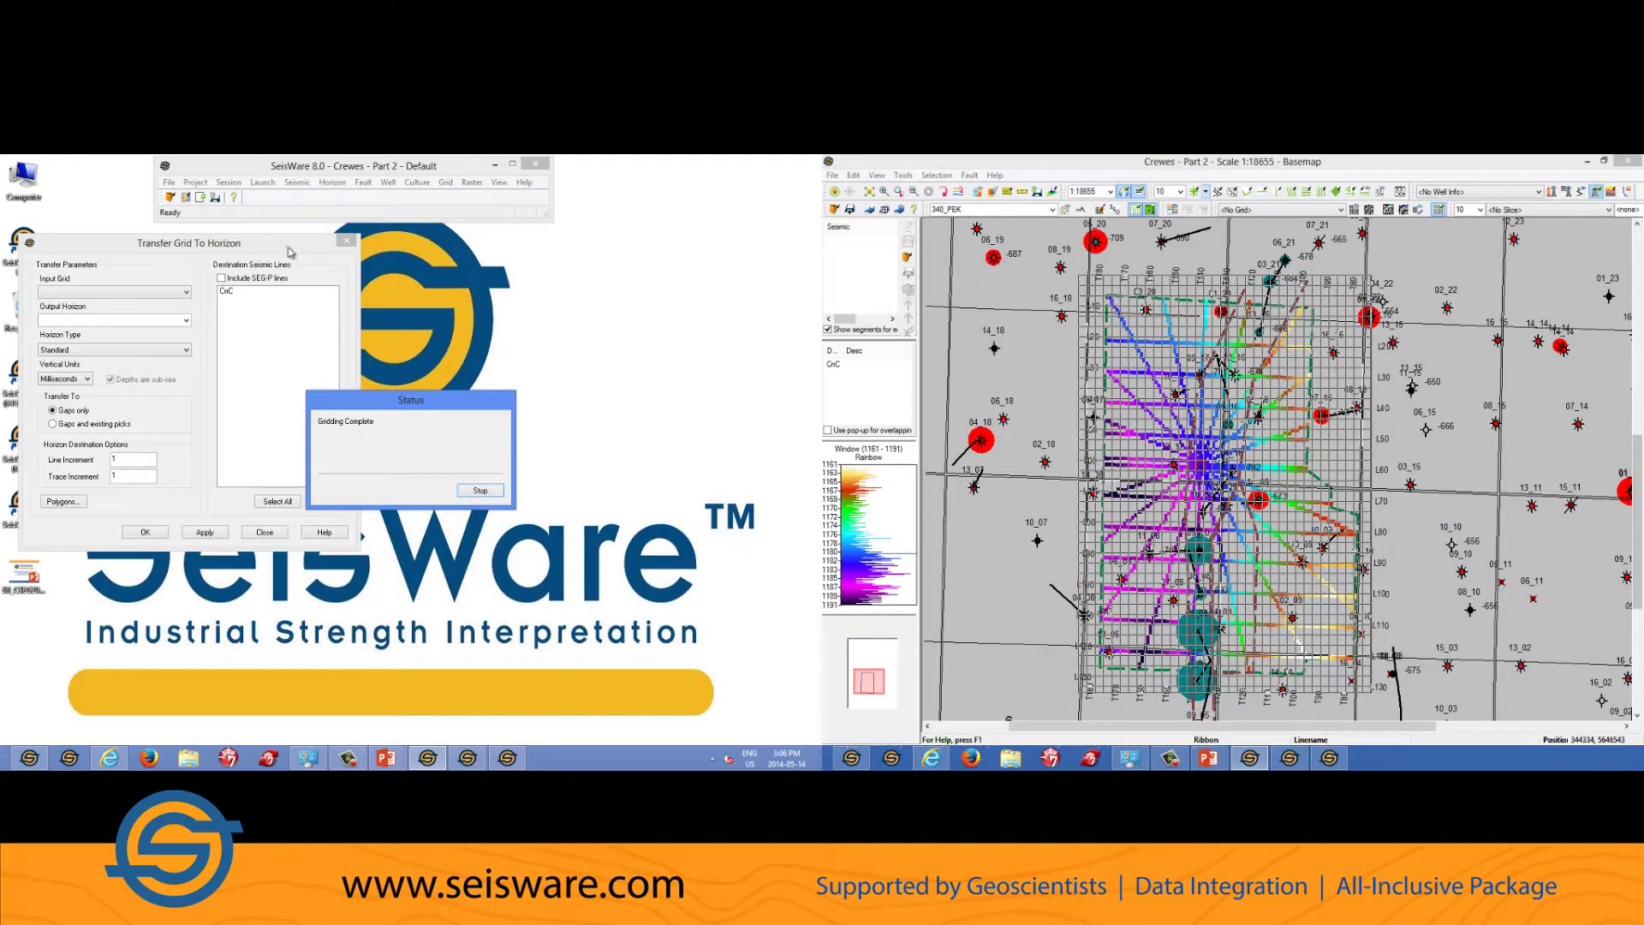
Step: Apply the CnC Outline polygon and choose 340_PEK Grid as the transfer's input grid
left_click_drag(290, 252, 306, 253)
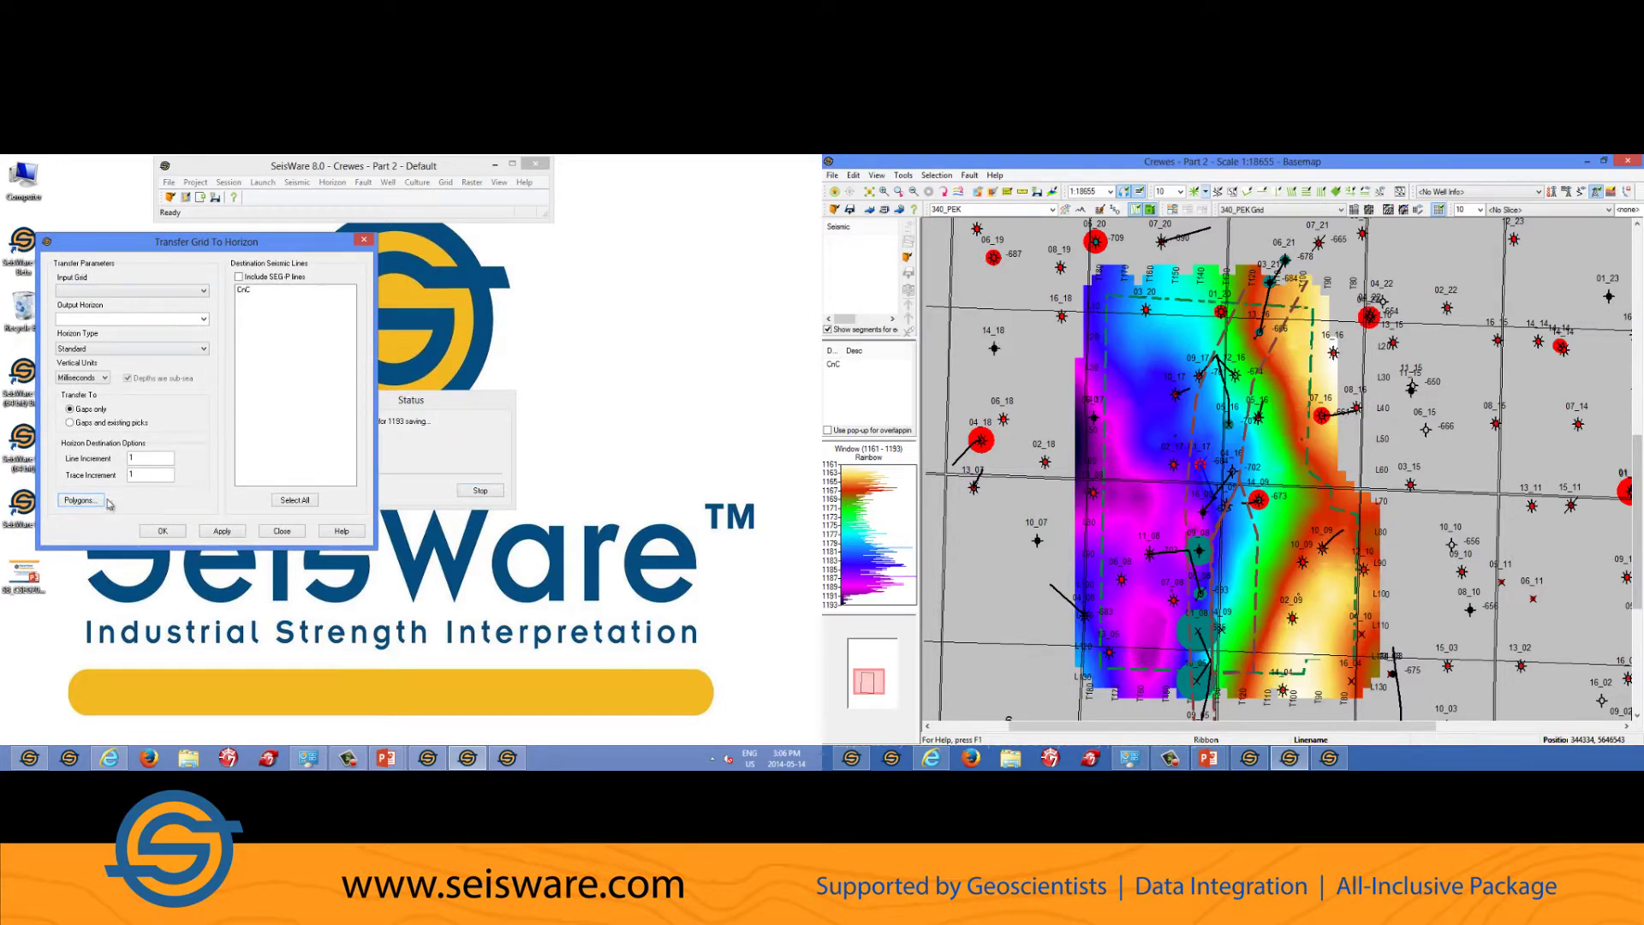
left_click(79, 501)
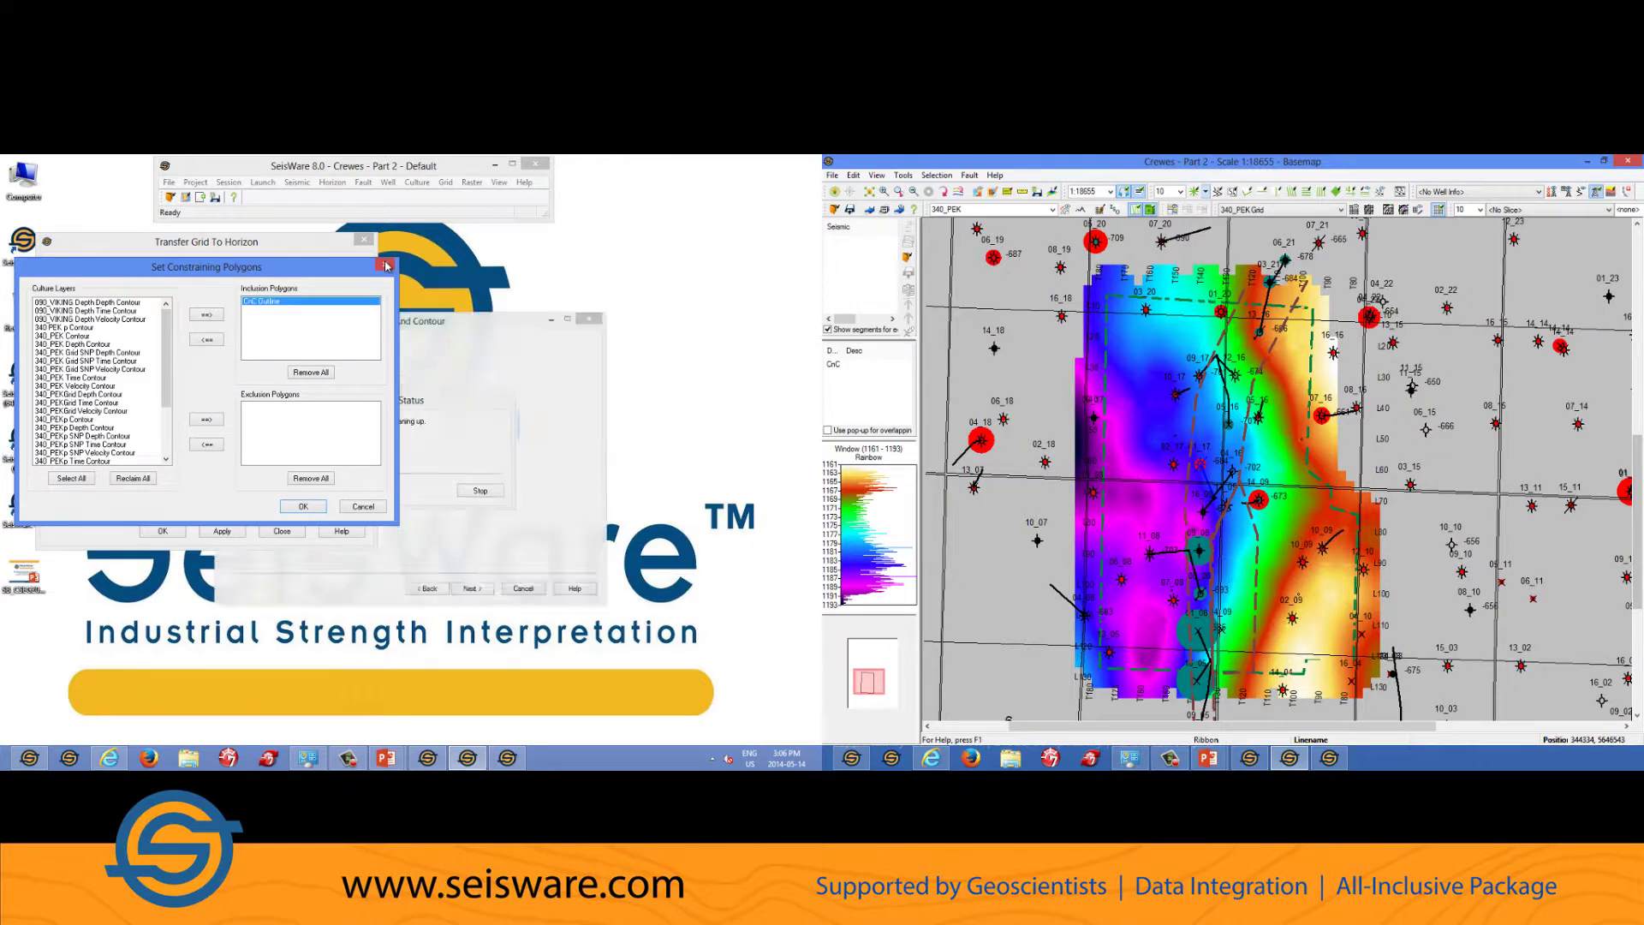
key("Return")
left_click(147, 293)
left_click(146, 303)
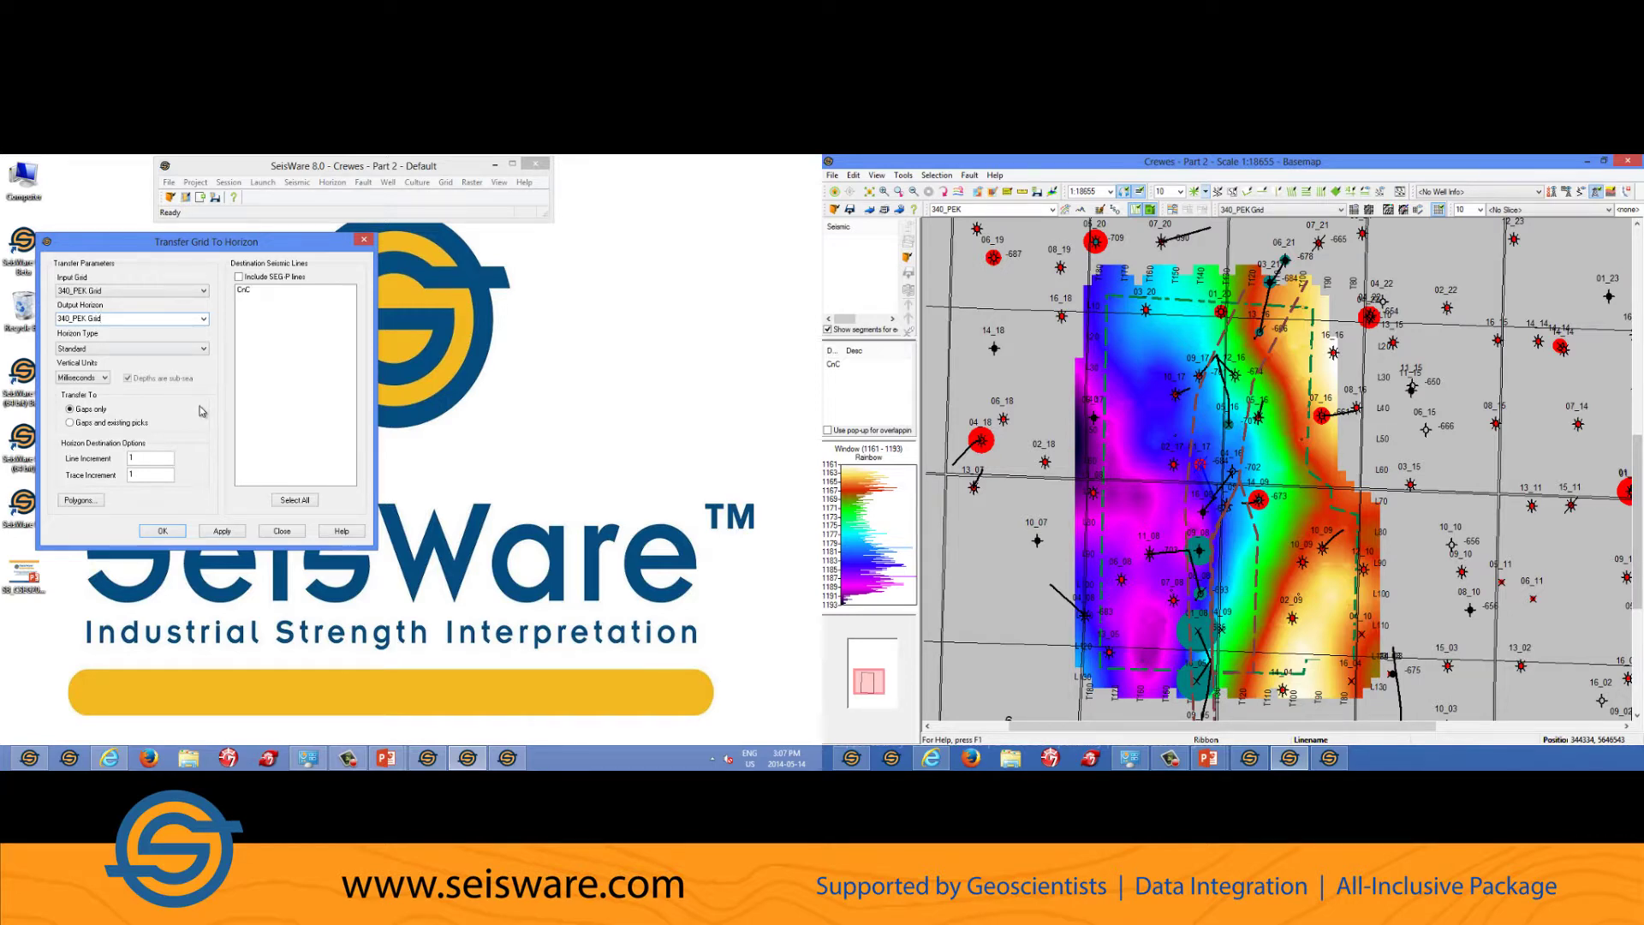
Step: Transfer 340_PEK Grid onto the CnC seismic line as a horizon
left_click_drag(147, 242, 182, 254)
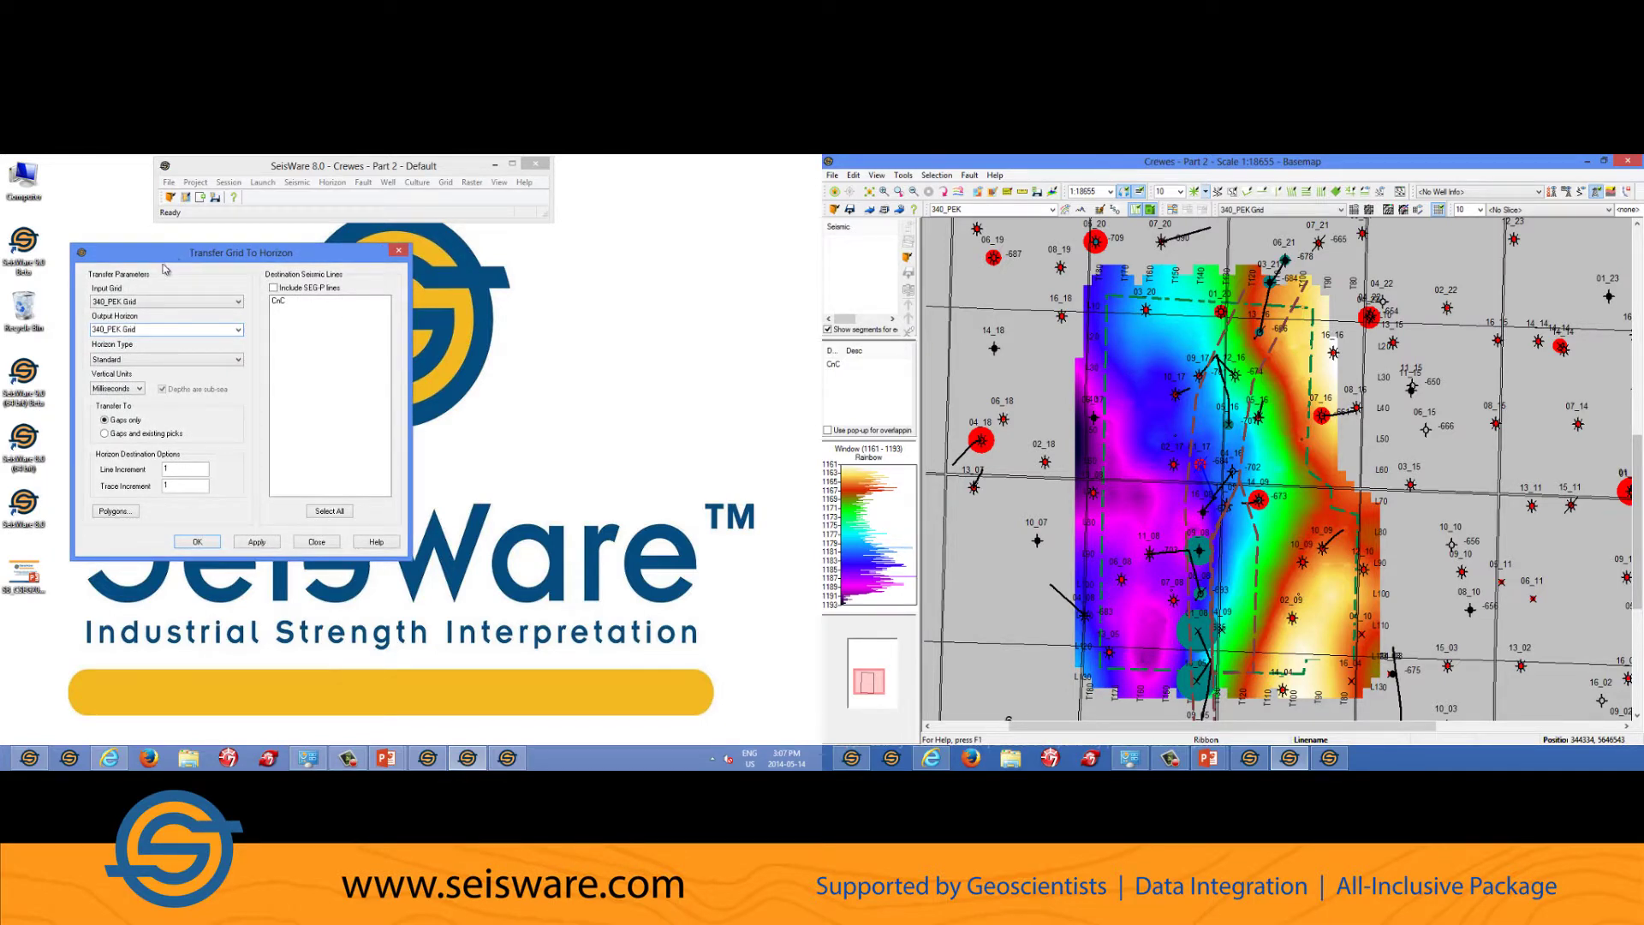
left_click_drag(179, 254, 162, 263)
left_click(237, 553)
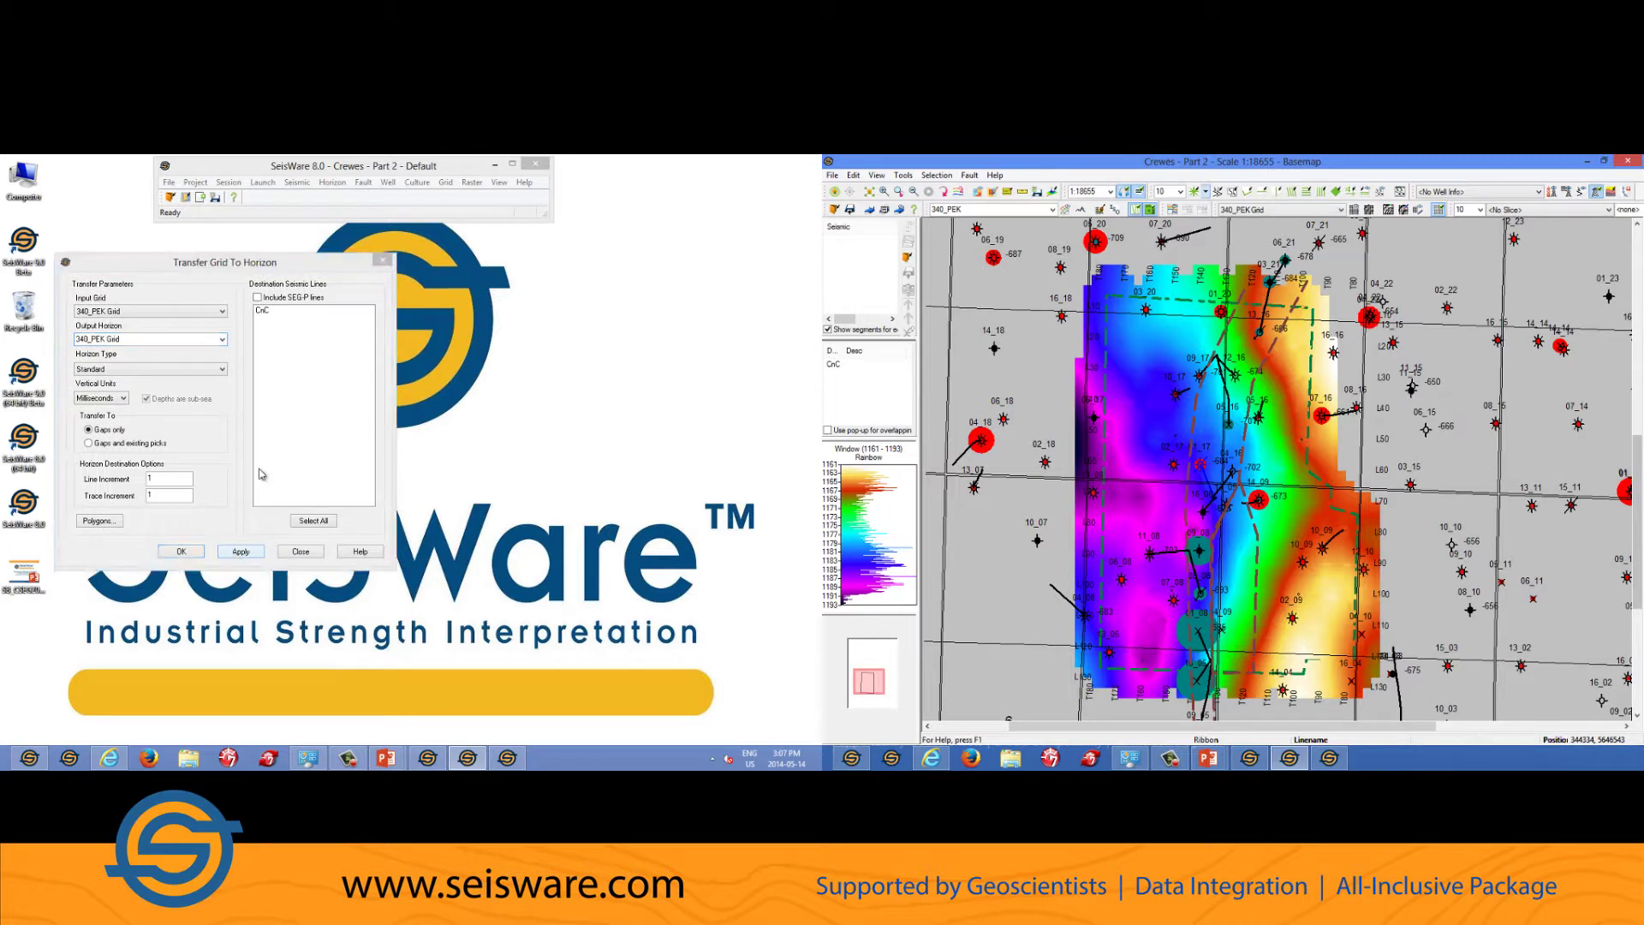
left_click(271, 440)
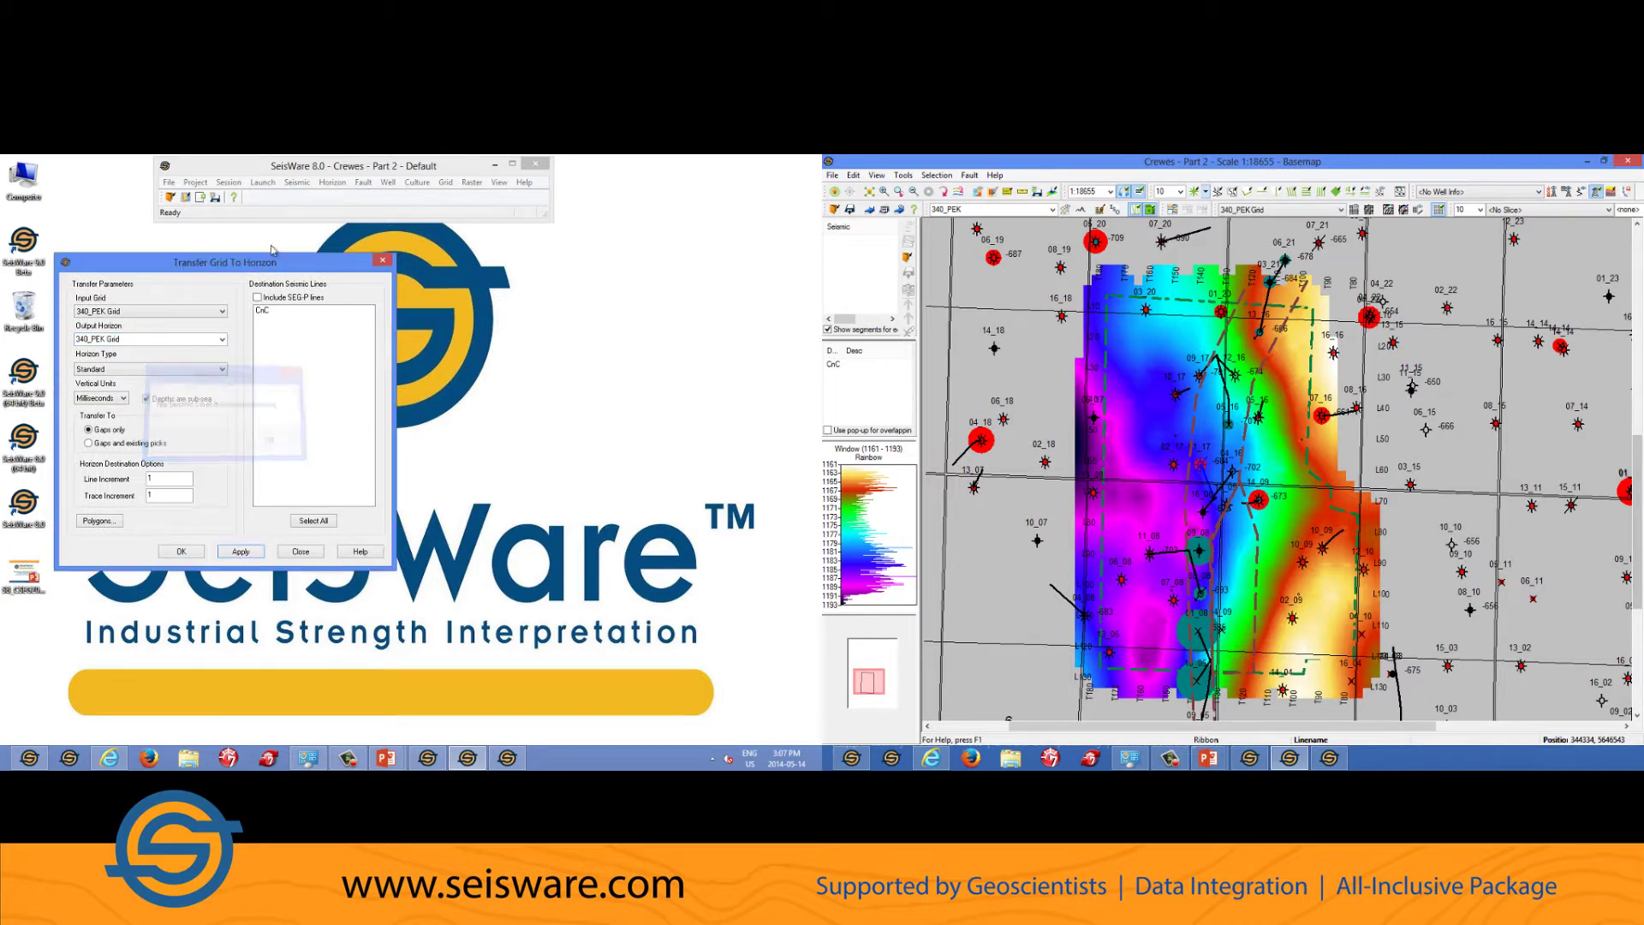
left_click(254, 554)
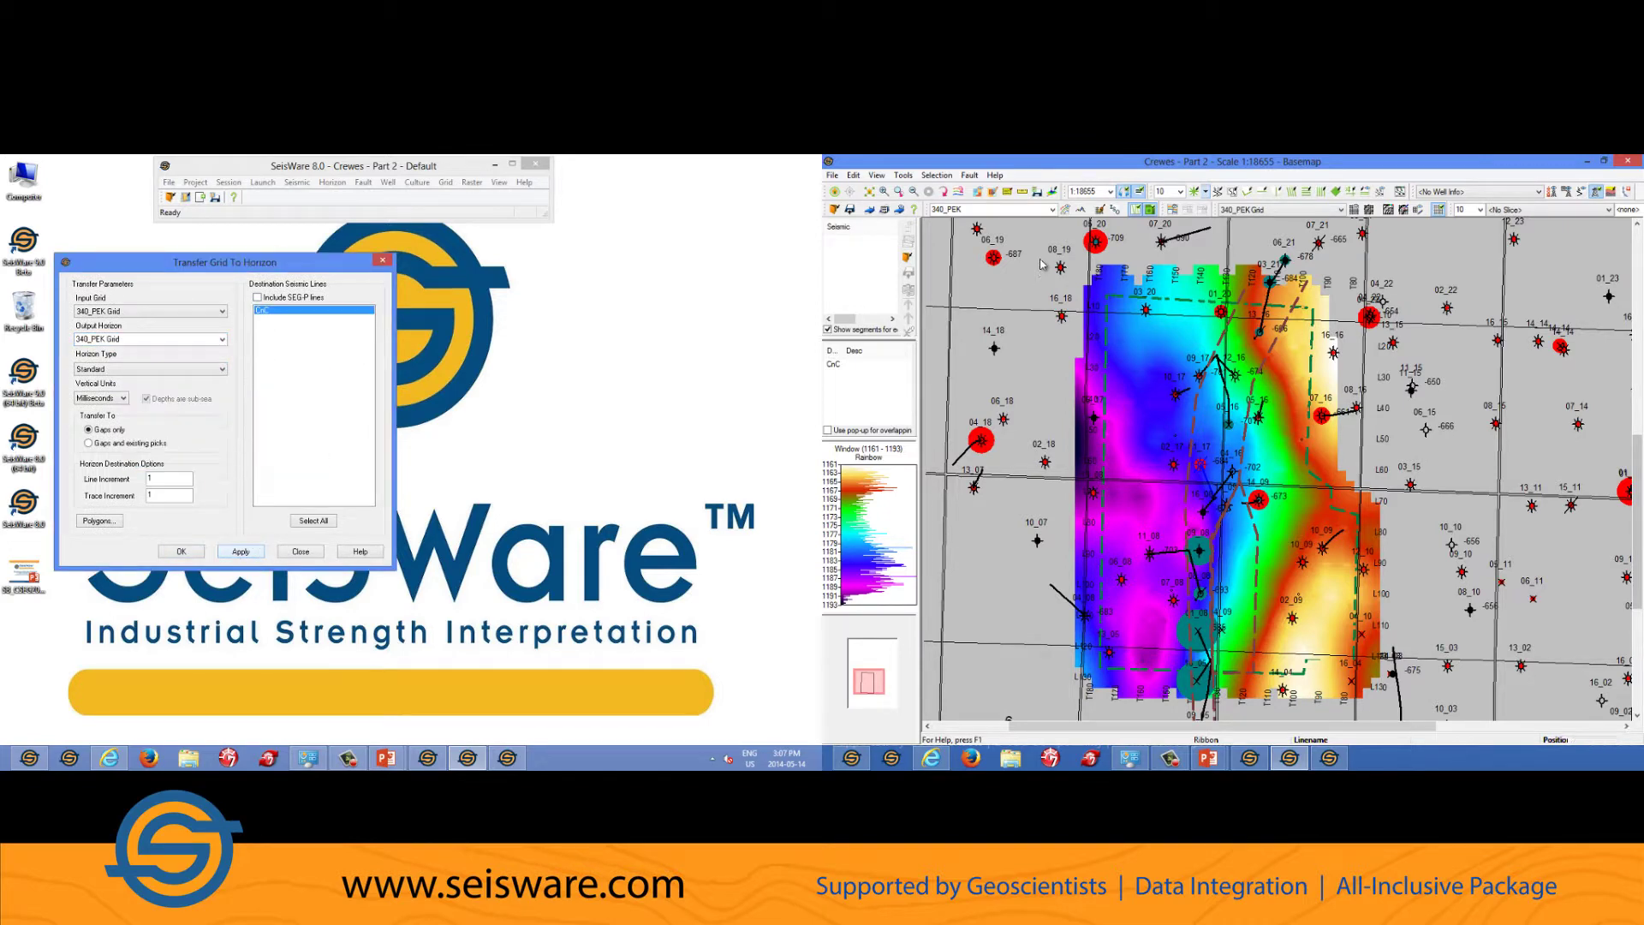
Step: Set the basemap grid to <No Grid>, show the 340_PEK Grid horizon, and open Extract Amplitudes/Snap Horizons
left_click(1253, 212)
left_click(1226, 230)
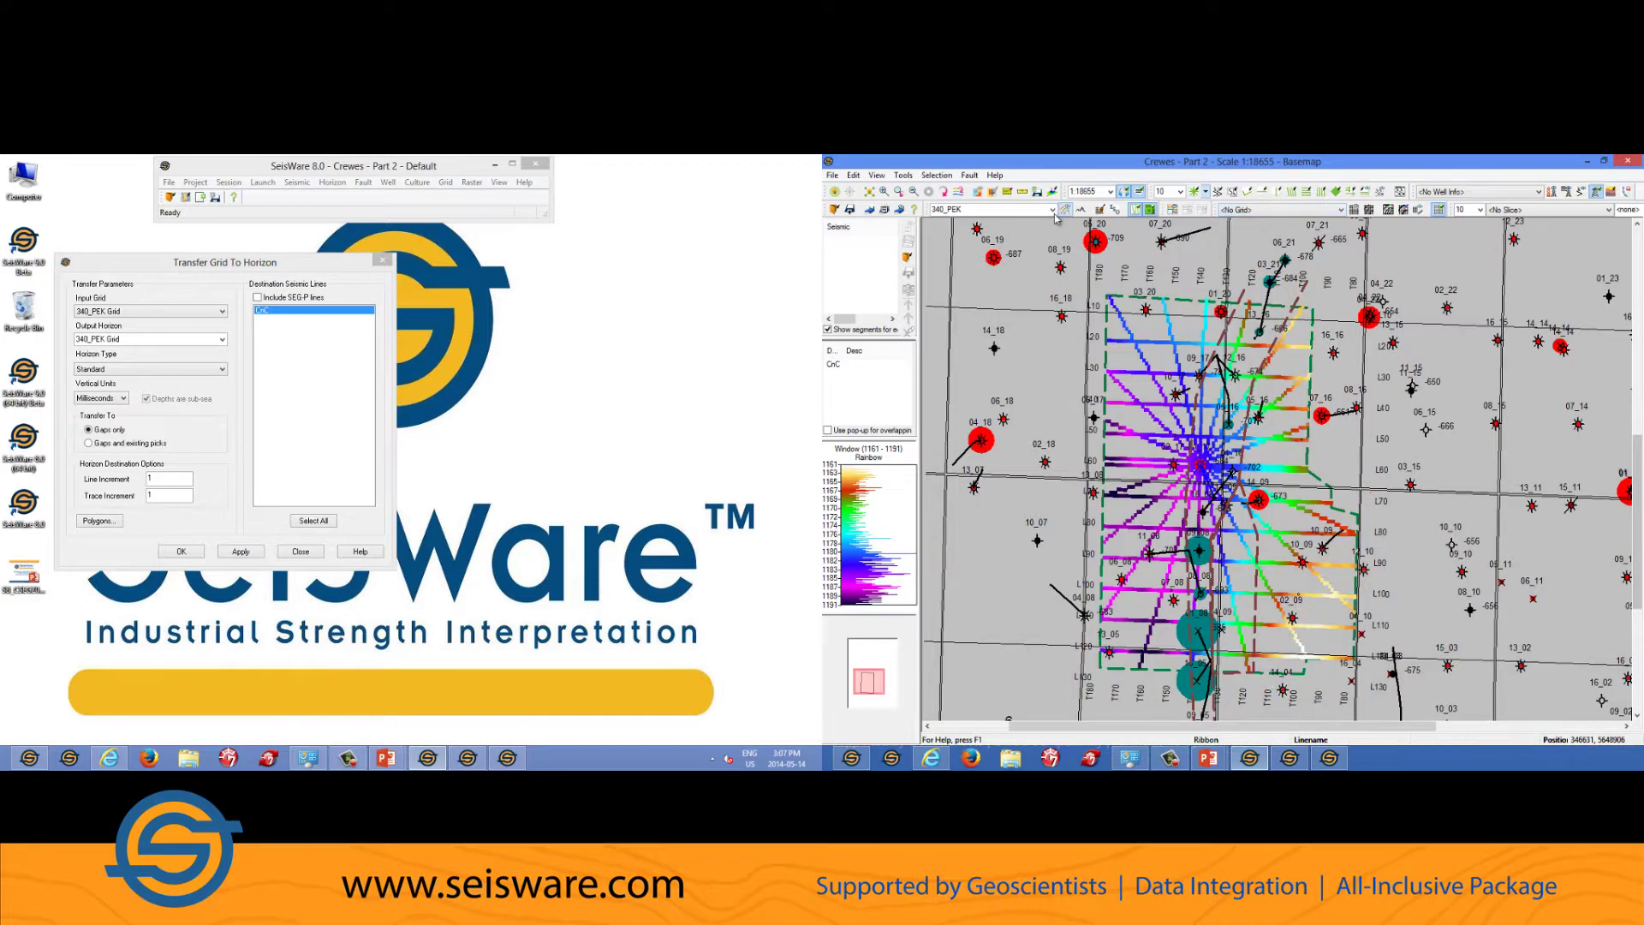
left_click(993, 210)
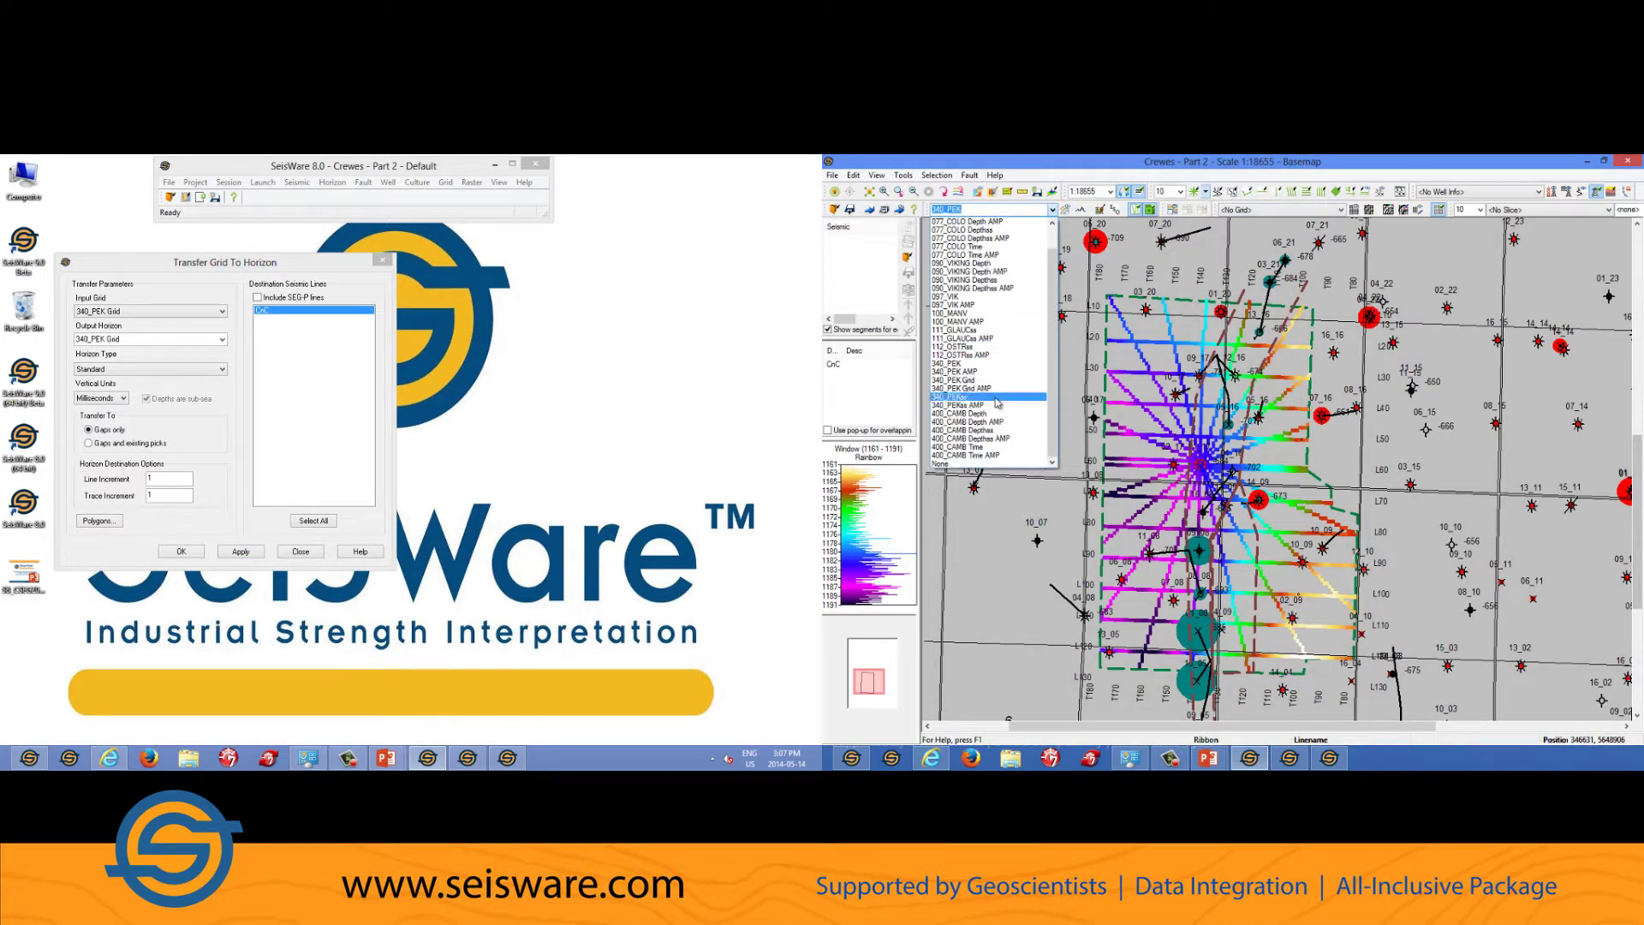
left_click(993, 379)
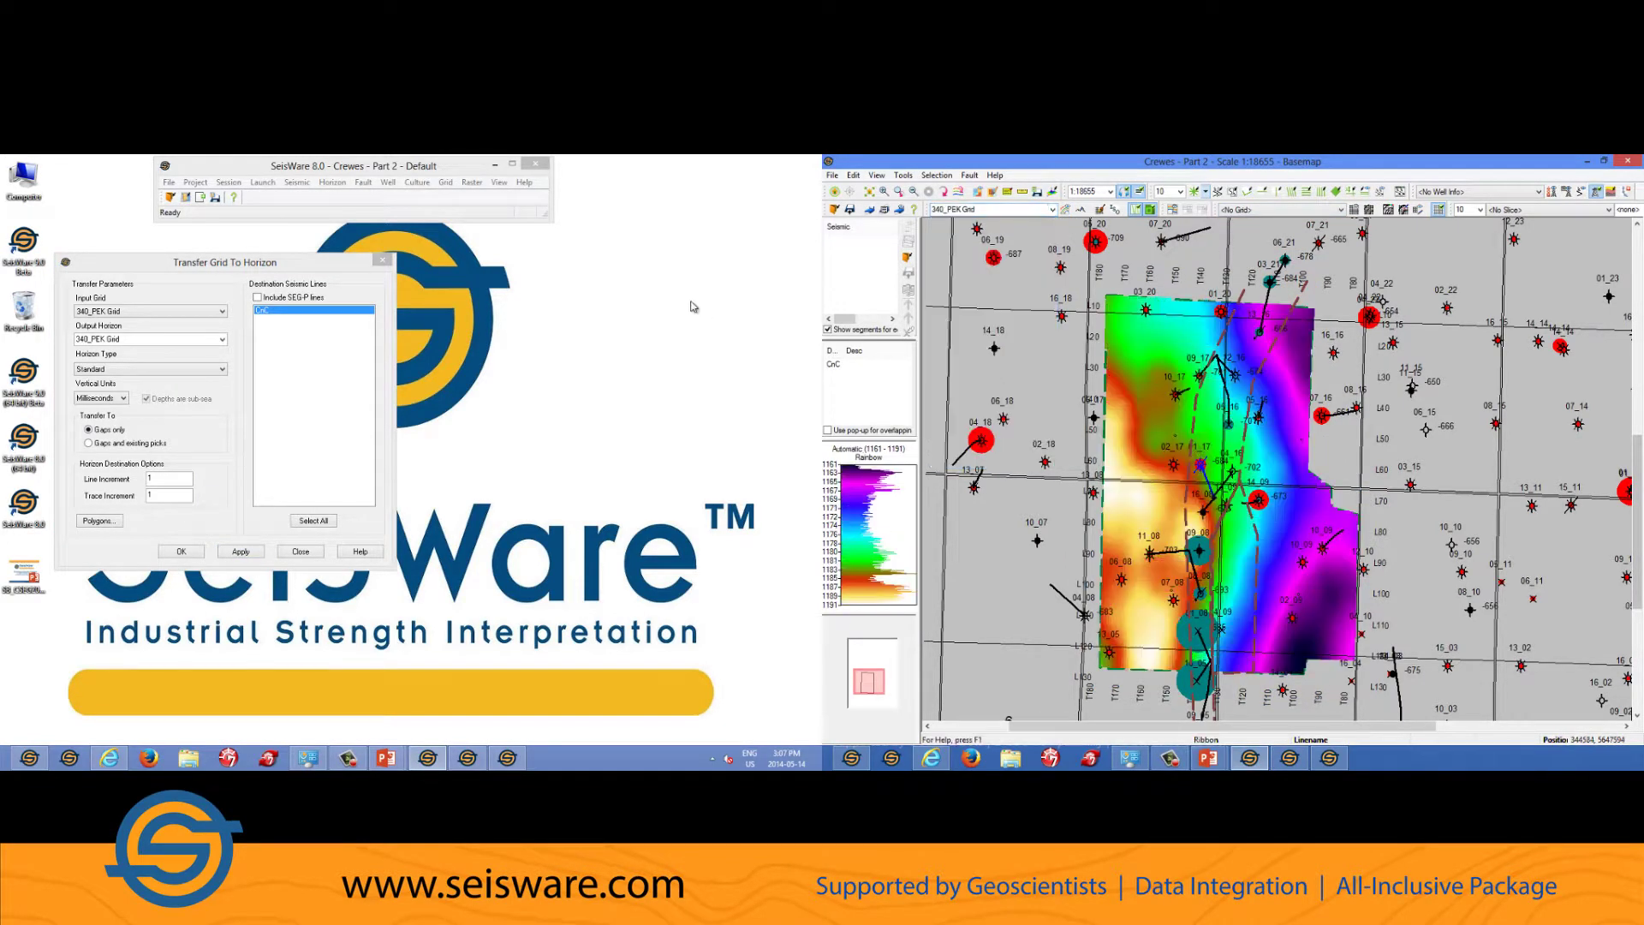
left_click(350, 185)
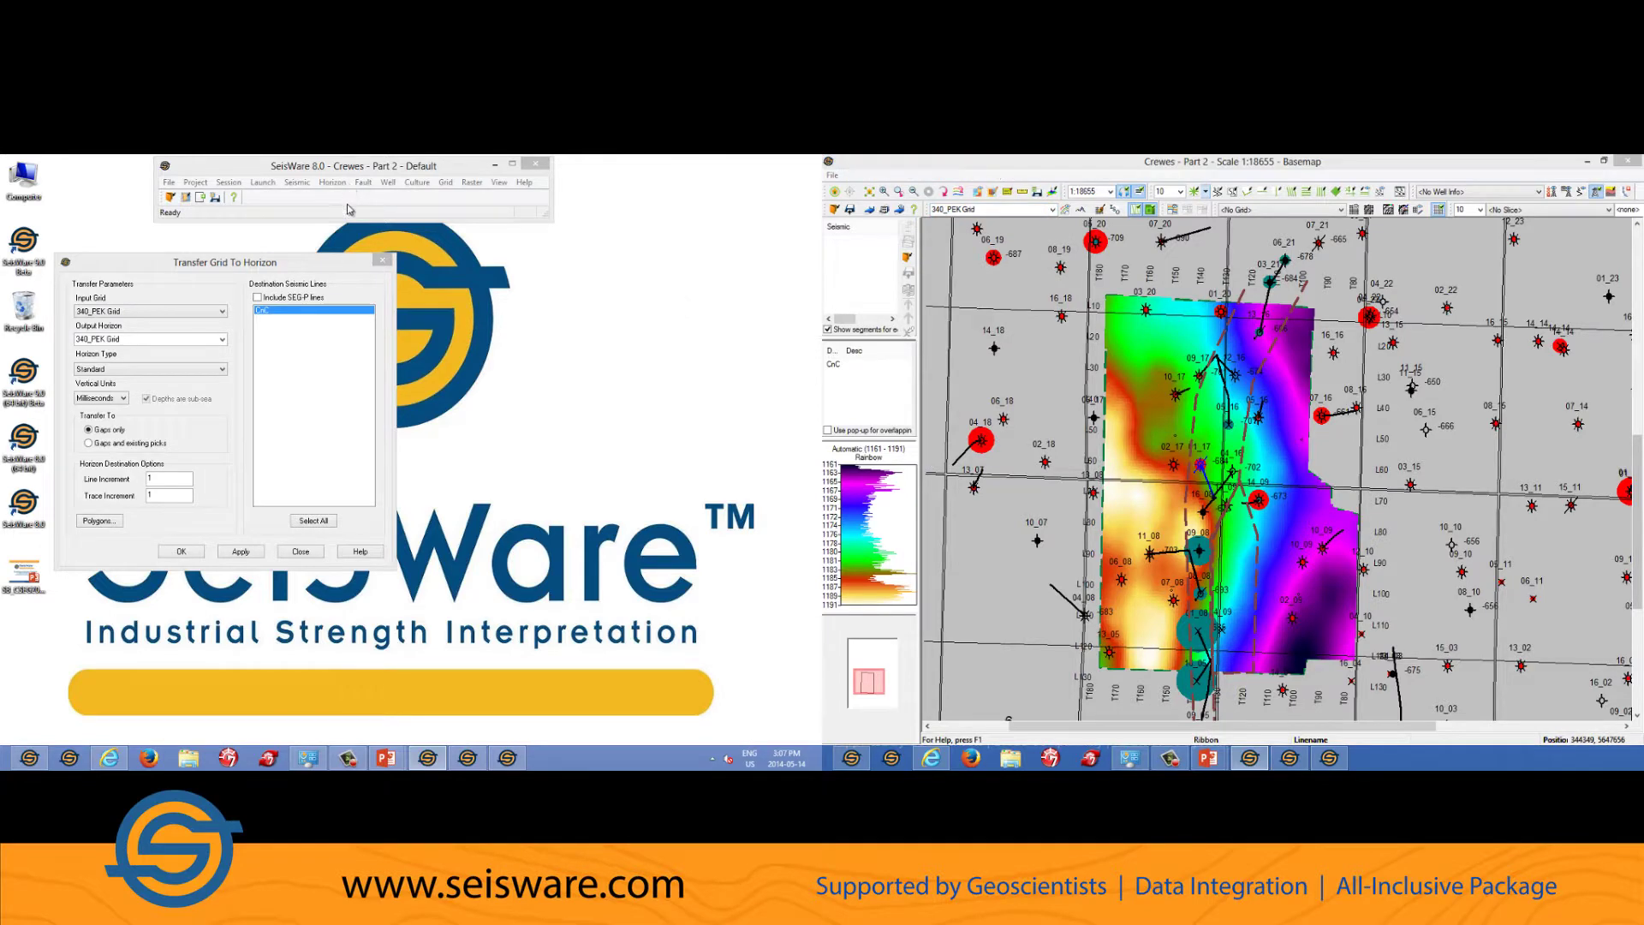
left_click(415, 295)
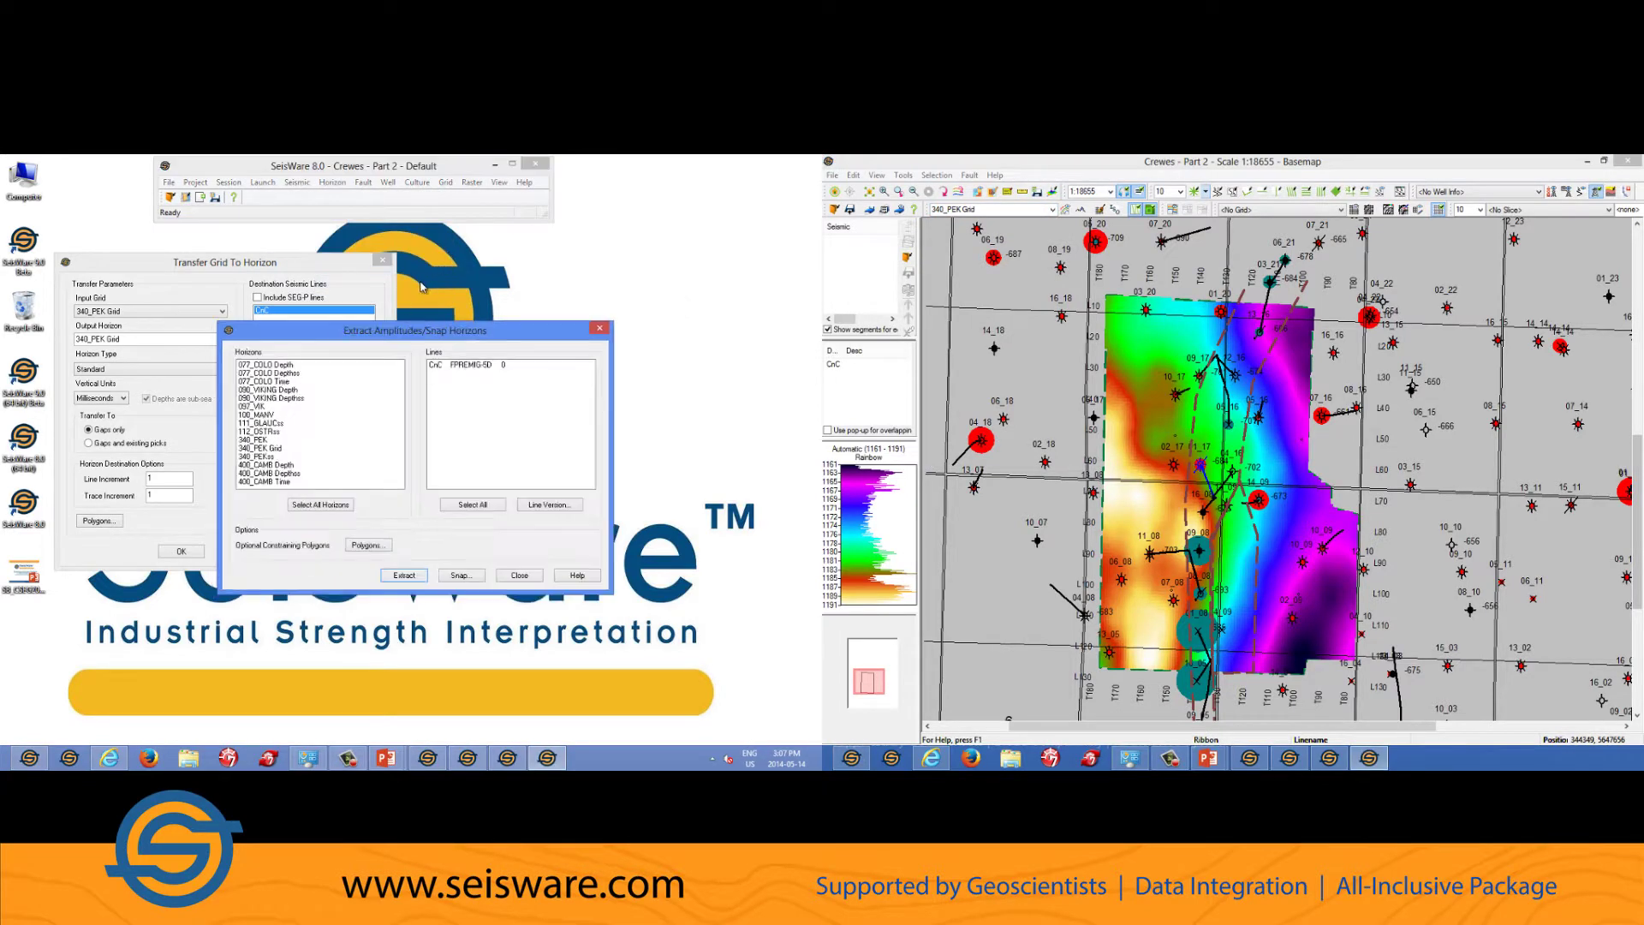
Step: Snap 340_PEK Grid on the CnC line to Closest Peak and display 340_PEK Grid SNP on the basemap
left_click(398, 371)
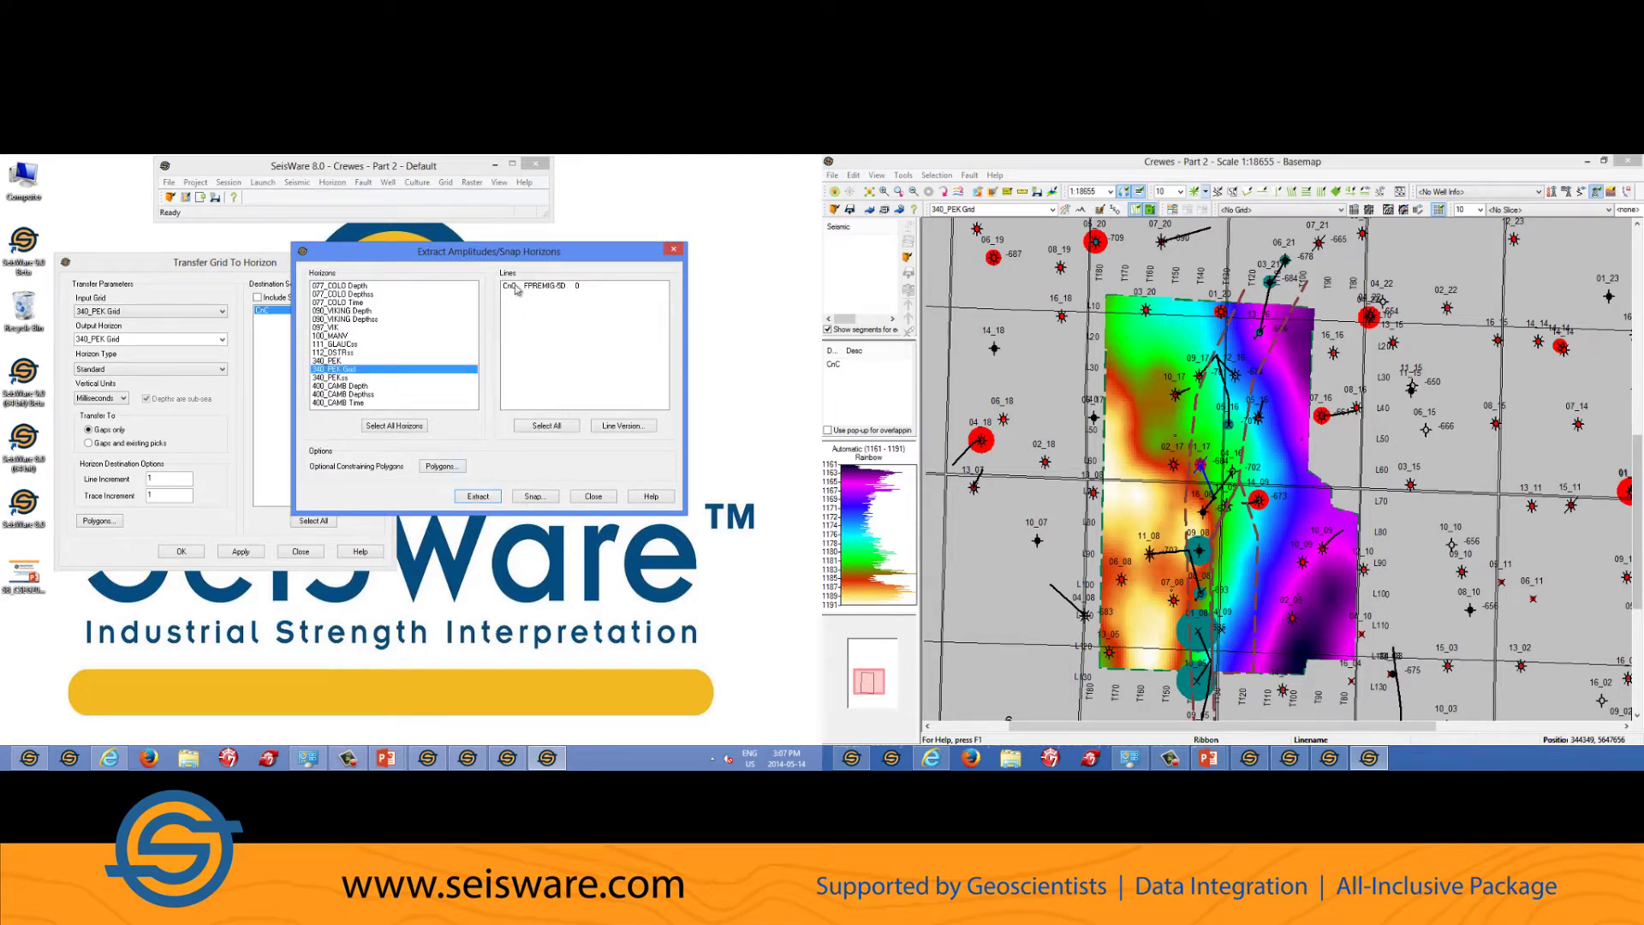
left_click(535, 498)
left_click(534, 496)
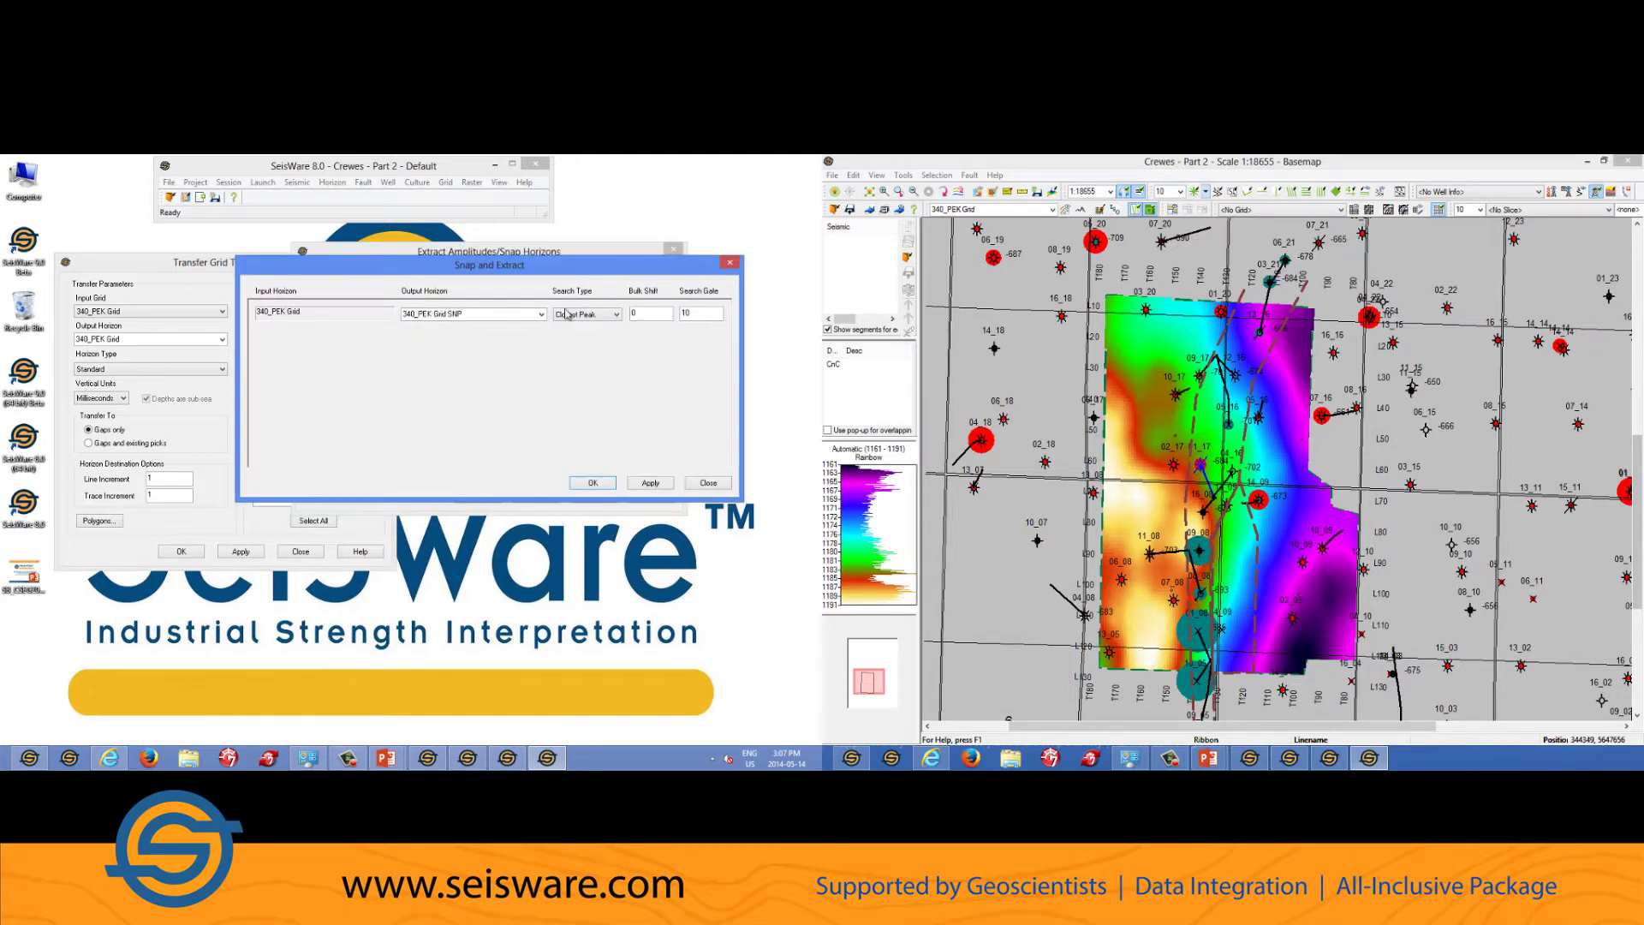
left_click(593, 482)
key("Return")
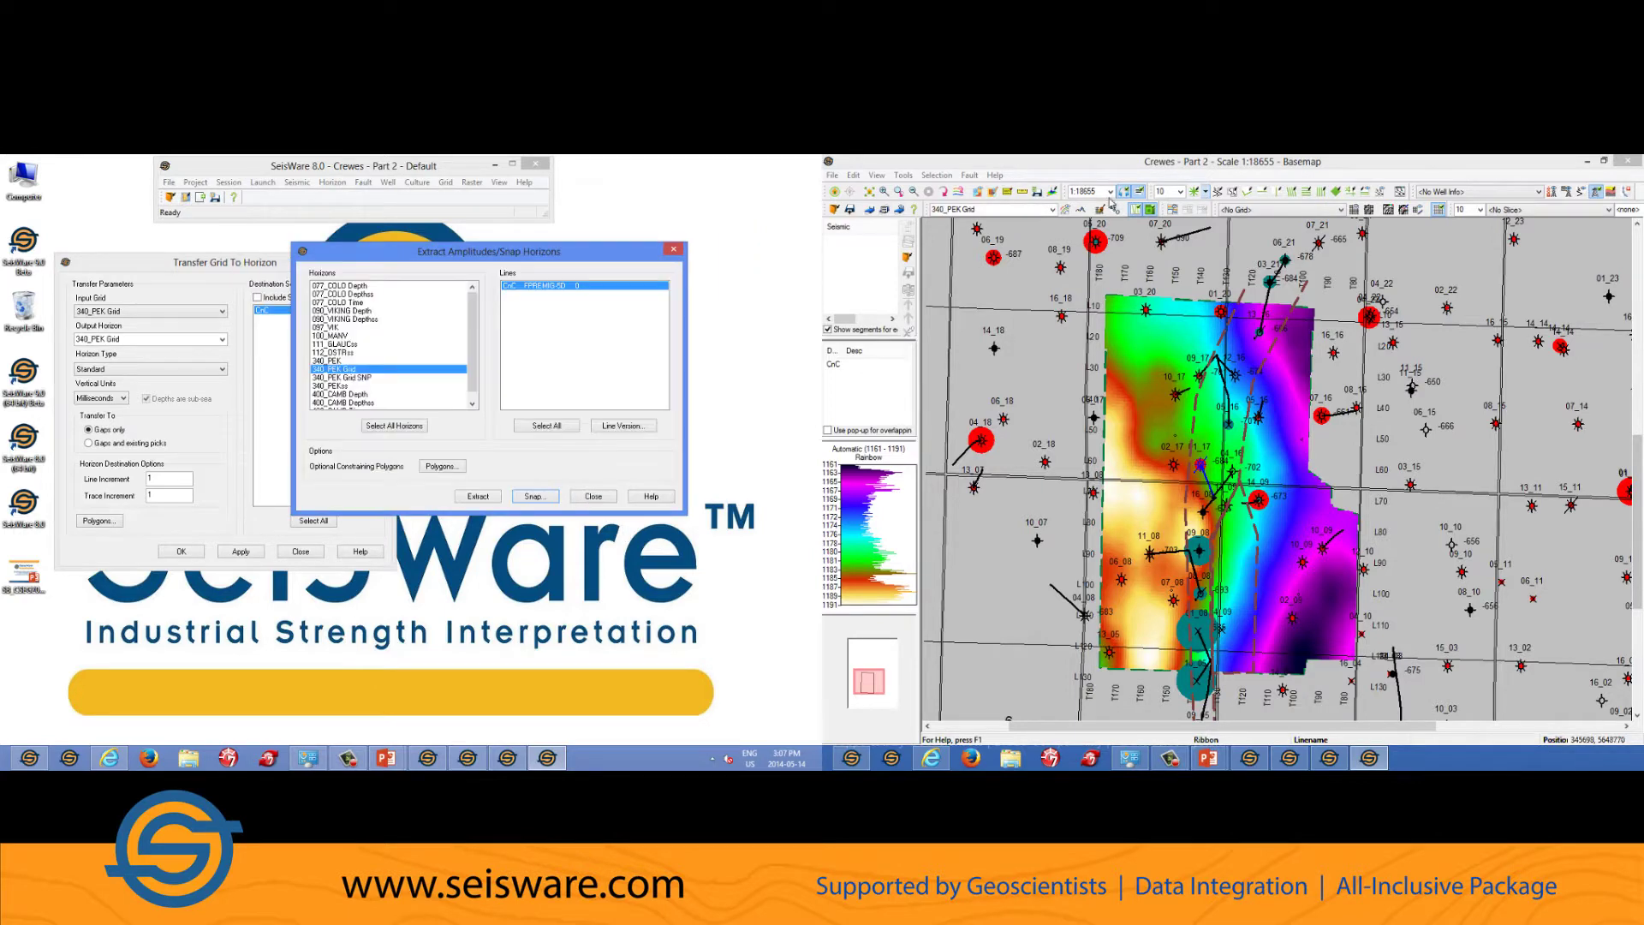
left_click(1053, 210)
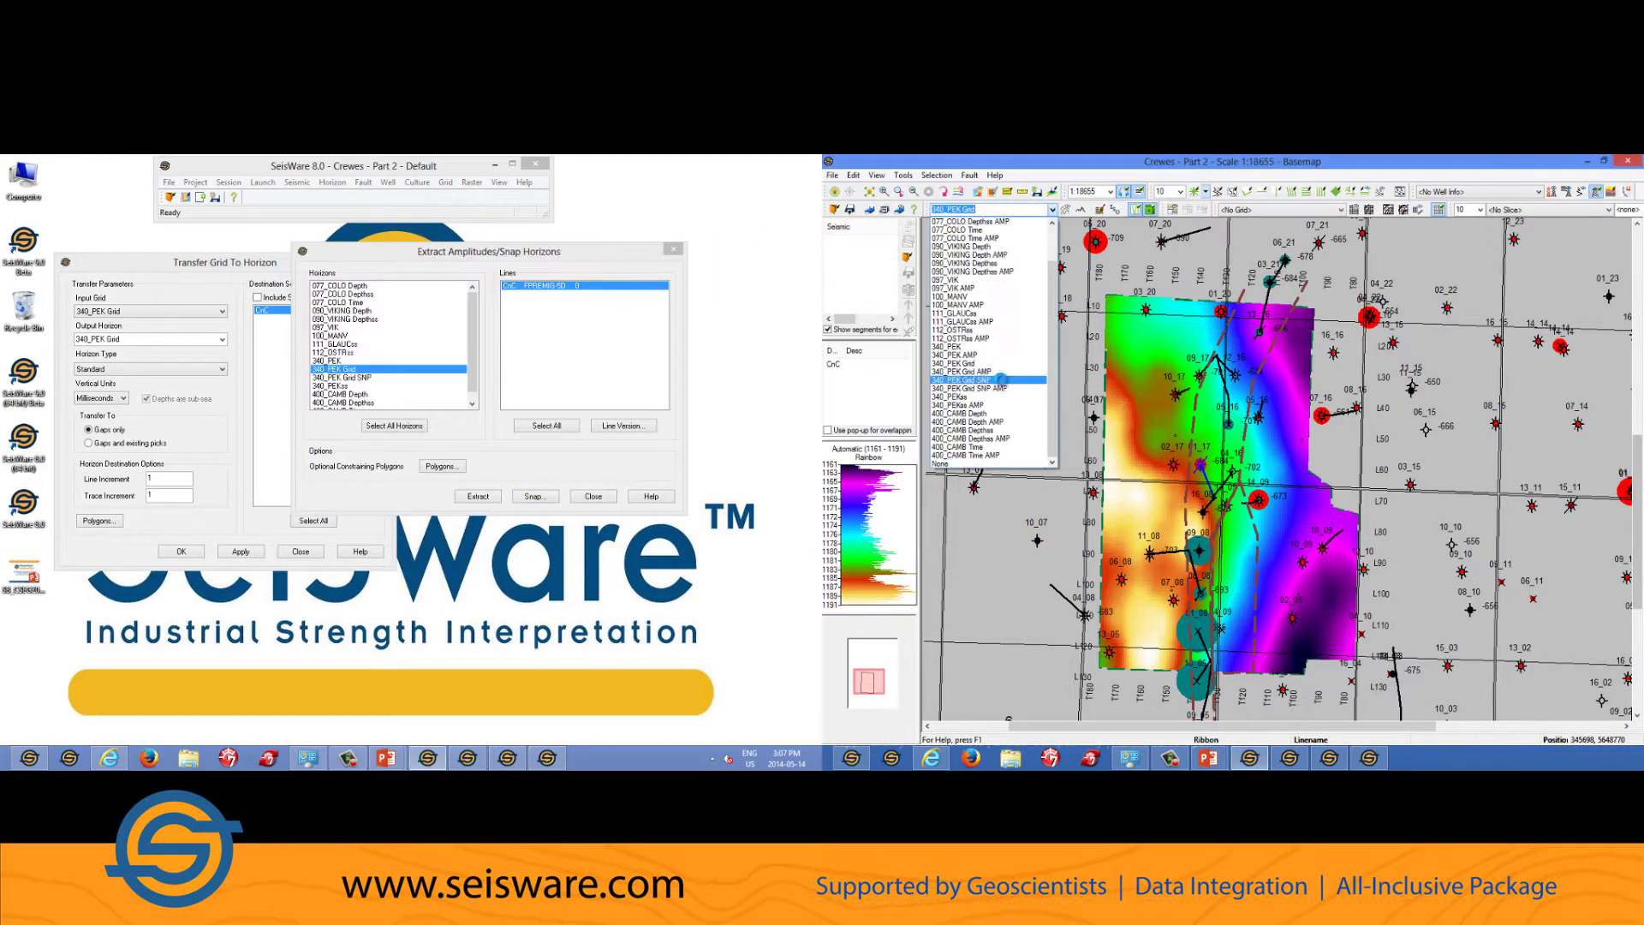
left_click(1004, 384)
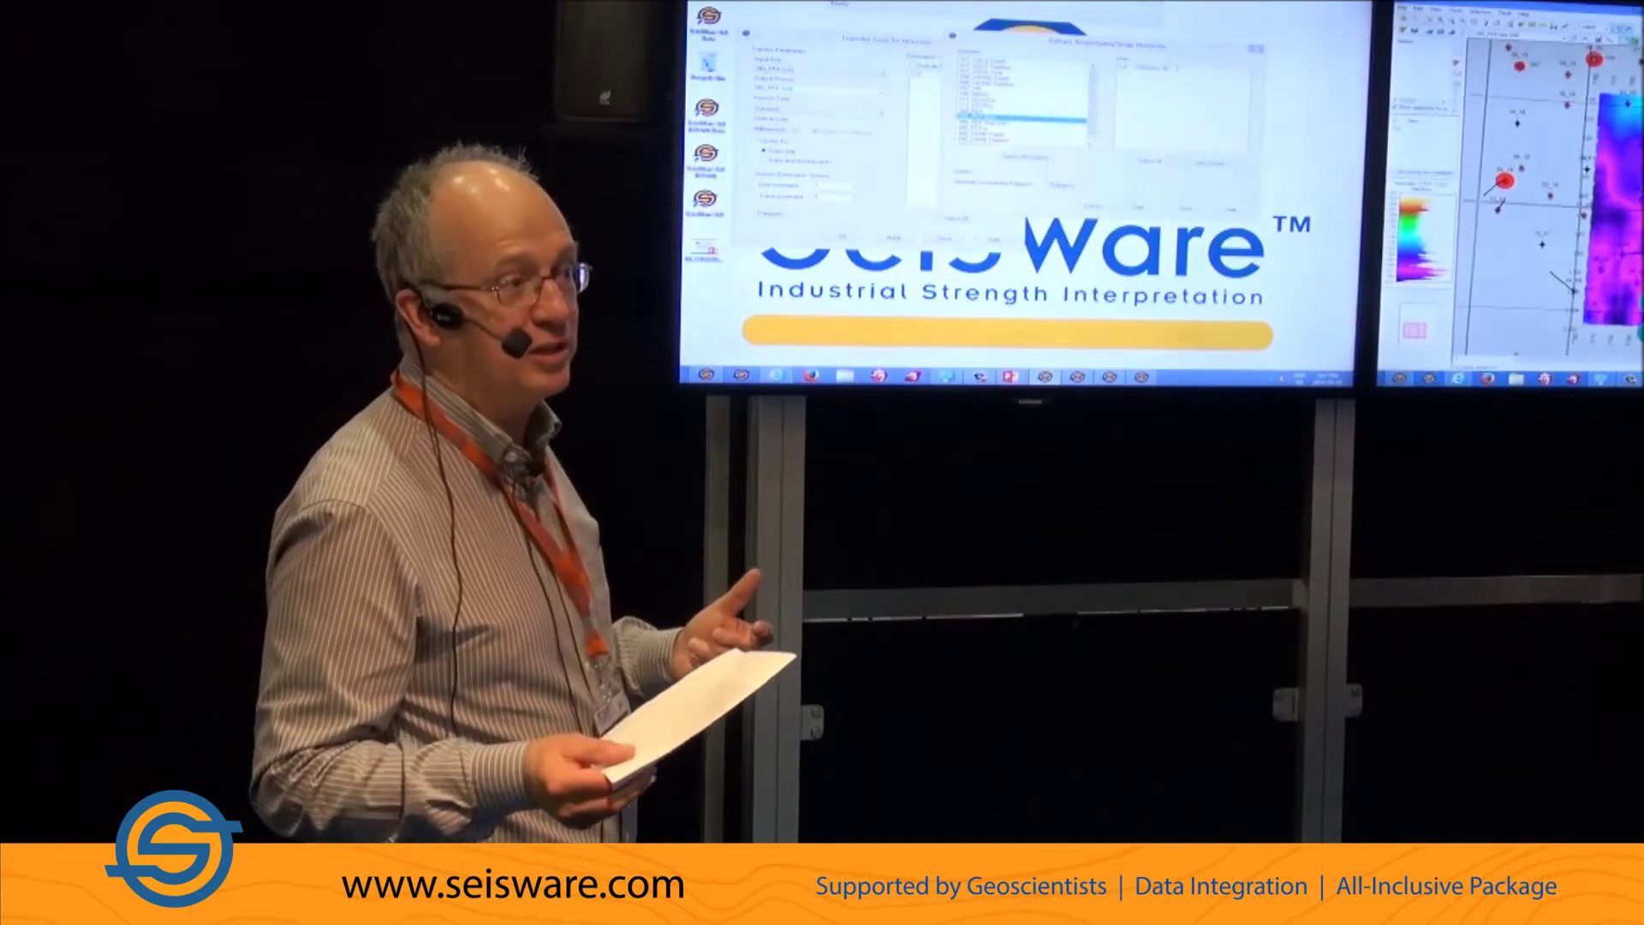
left_click_drag(1171, 52, 1185, 58)
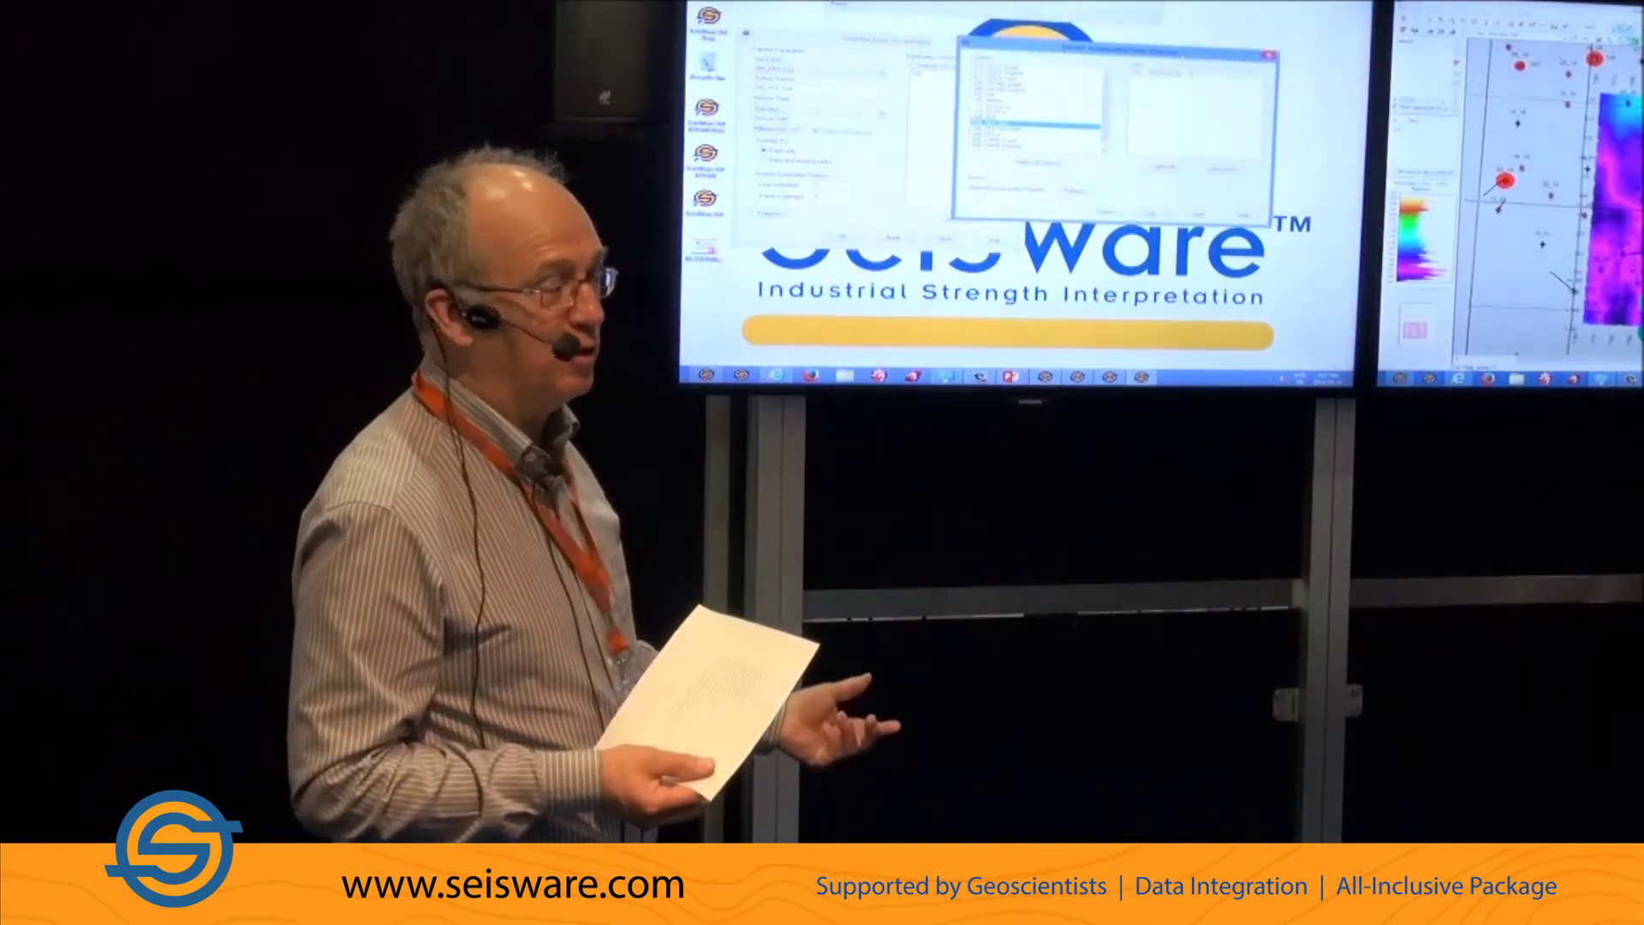